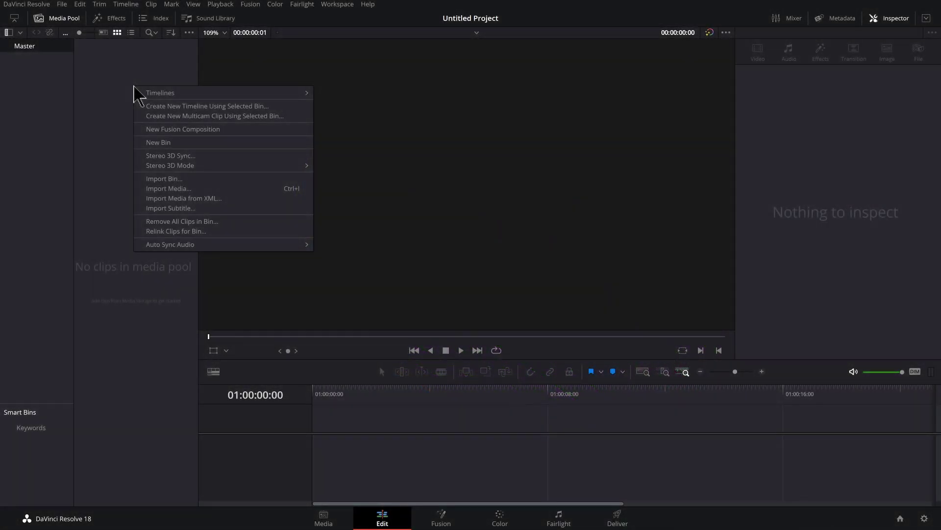
Create a new Fusion Composition clip, place it on V1 of Timeline 1, and go to Fusion
{"action": "left_click", "coordinate": [205, 129]}
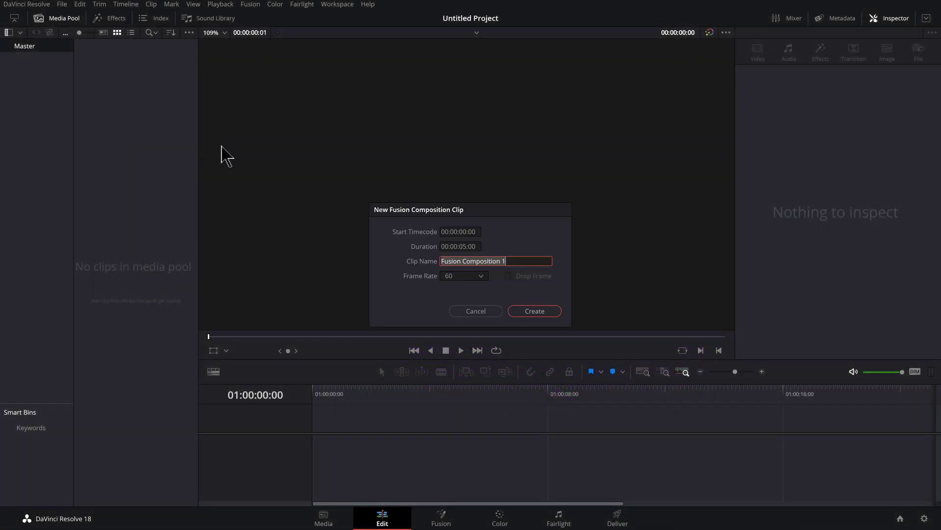
{"action": "left_click", "coordinate": [532, 311]}
{"action": "left_click_drag", "start_coordinate": [109, 56], "coordinate": [317, 450]}
{"action": "left_click", "coordinate": [441, 517]}
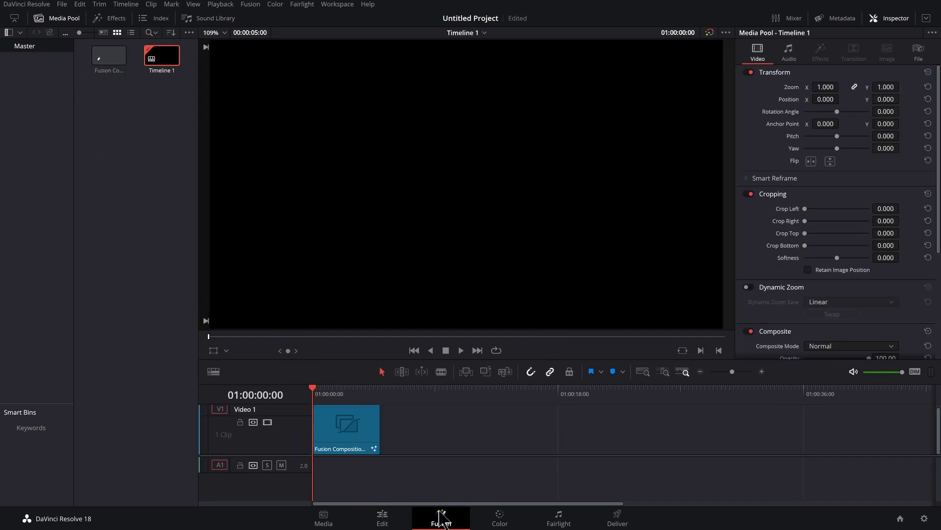
Add a Text+ node showing 'EXTRUDE BORDER' in the MontereyMediumFLF font
{"action": "left_click_drag", "start_coordinate": [109, 319], "coordinate": [85, 418]}
{"action": "key", "text": "1"}
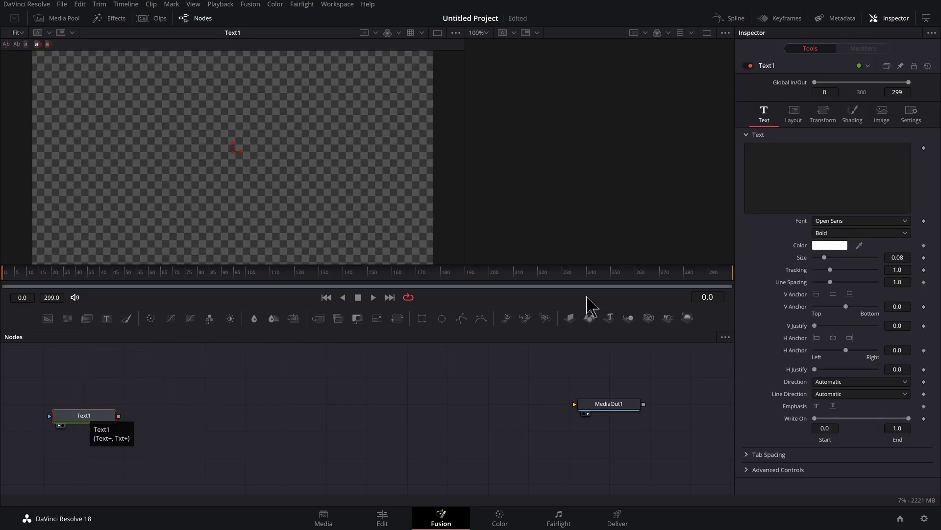
{"action": "left_click", "coordinate": [760, 153]}
{"action": "type", "text": "Extrude Border"}
{"action": "left_click", "coordinate": [829, 221]}
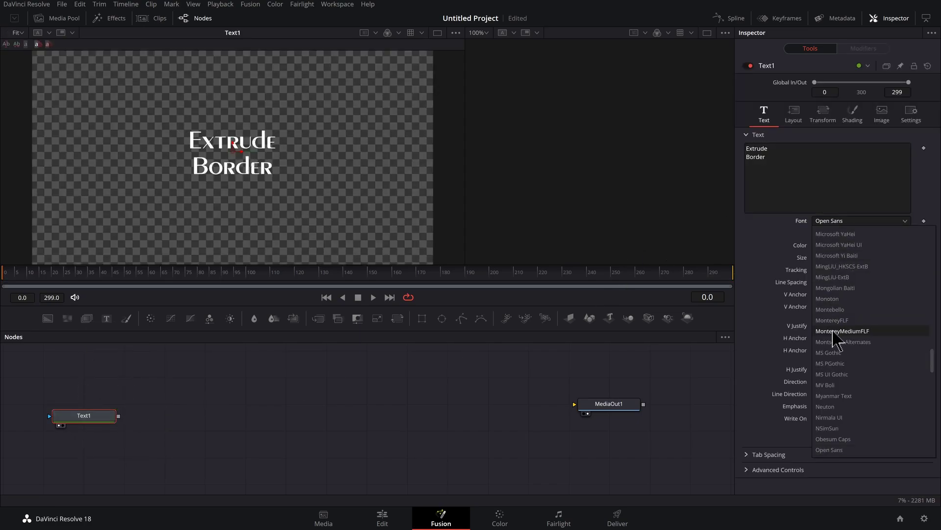
{"action": "left_click", "coordinate": [834, 331]}
Enable shading element 4 Blue Border at Text level with round 0.228 corners
{"action": "left_click", "coordinate": [852, 113]}
{"action": "left_click", "coordinate": [855, 148]}
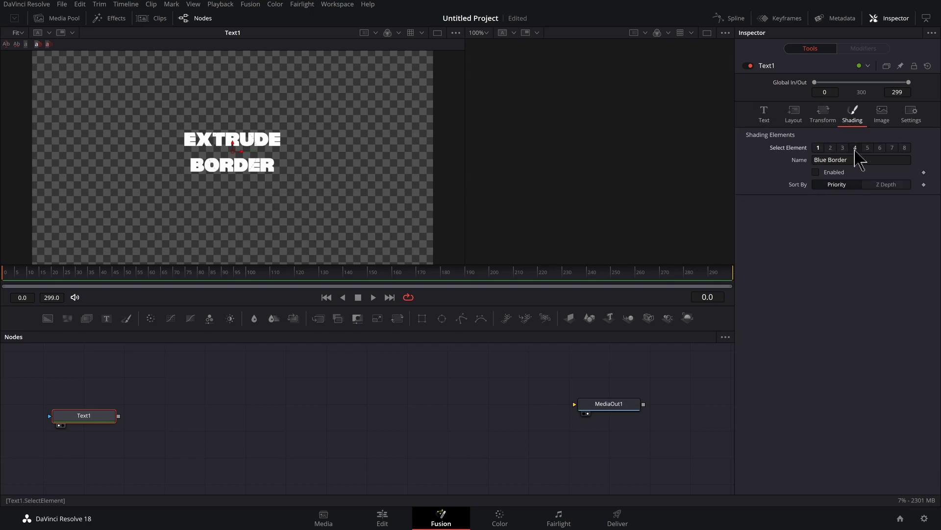
{"action": "left_click", "coordinate": [816, 173]}
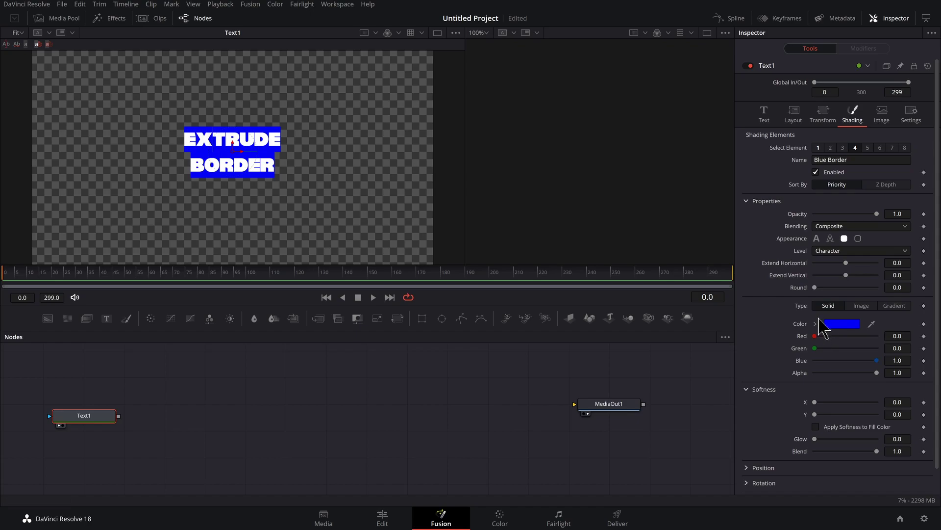
{"action": "left_click", "coordinate": [837, 251]}
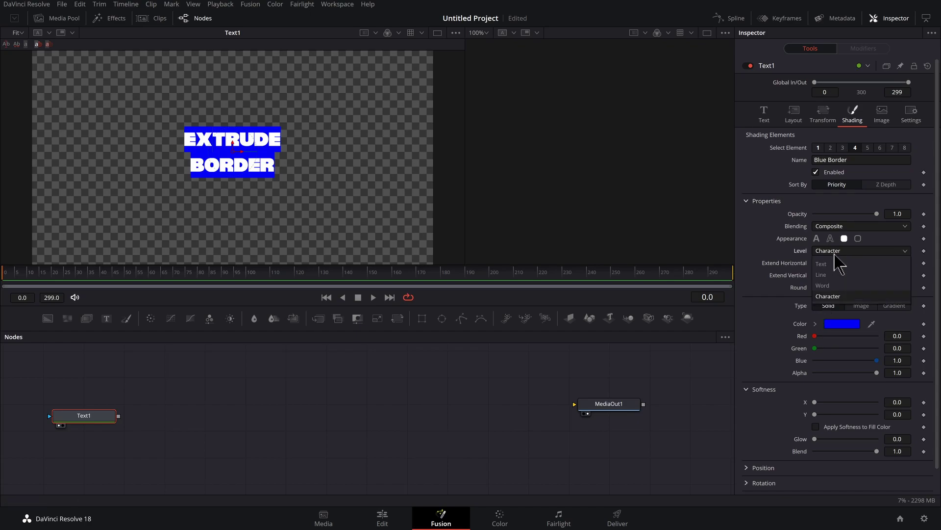
{"action": "left_click", "coordinate": [836, 274]}
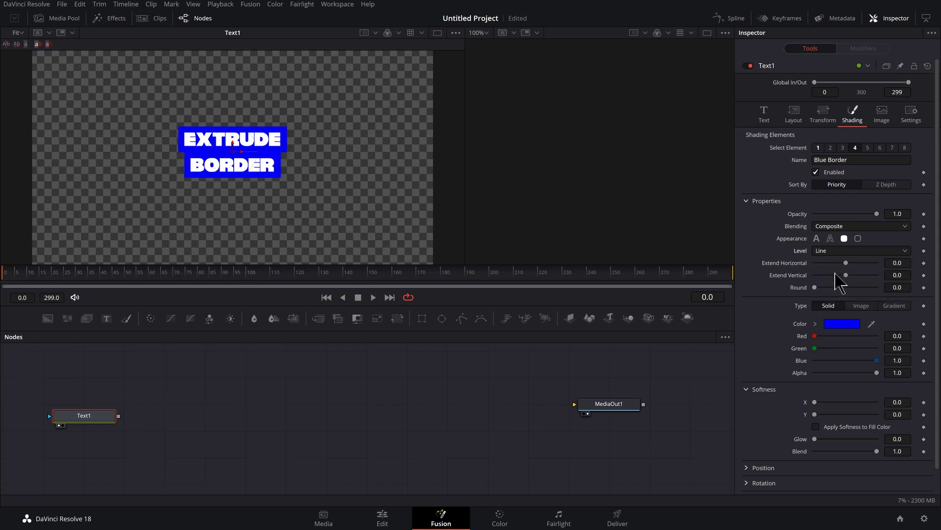
{"action": "left_click", "coordinate": [843, 253]}
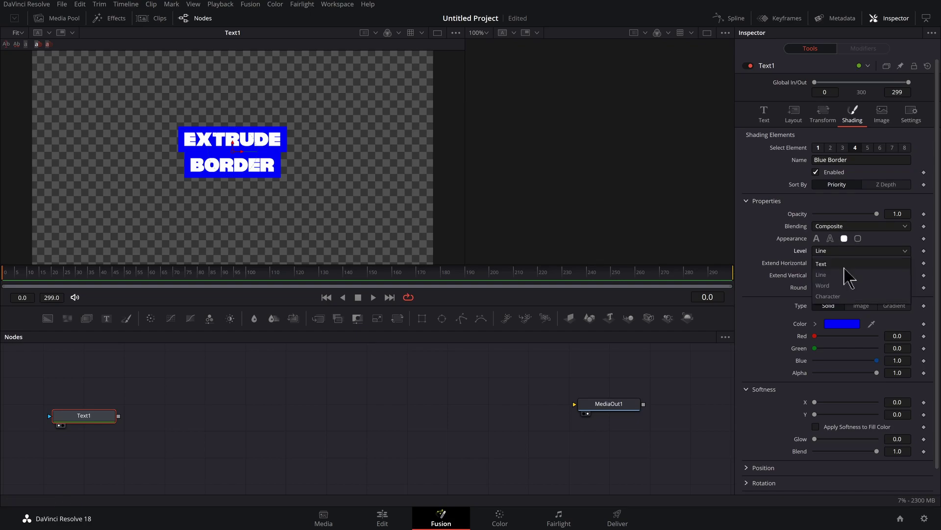
{"action": "left_click", "coordinate": [841, 264]}
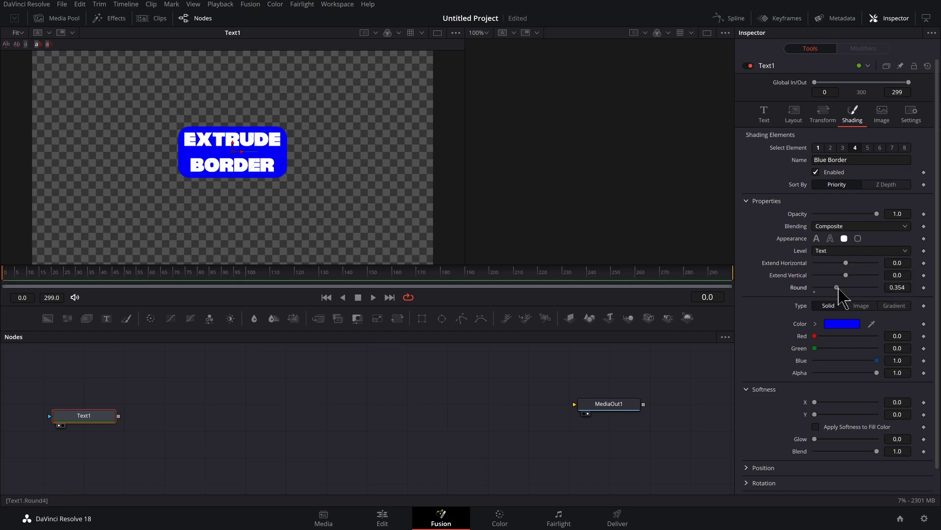
{"action": "left_click_drag", "start_coordinate": [830, 289], "coordinate": [847, 263]}
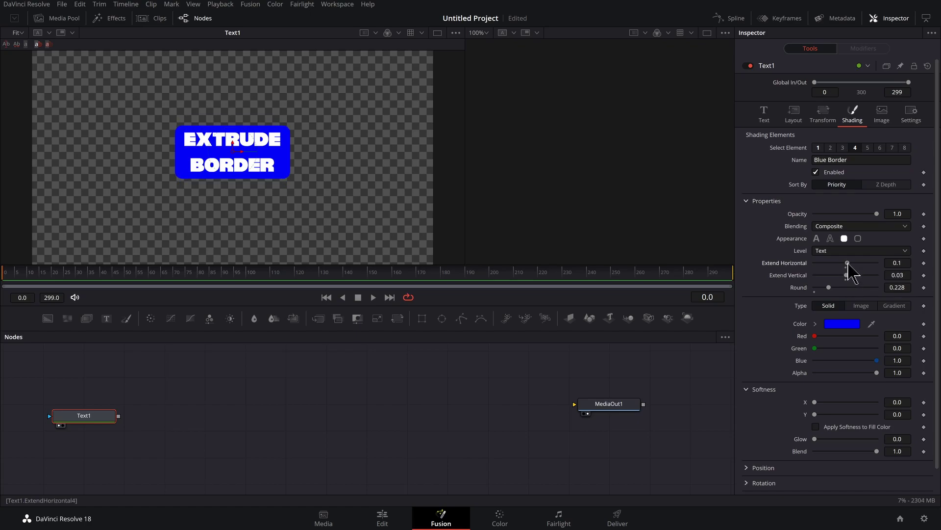
Make the border fill a gradient mapped at Text level with a 23.5 degree angle
{"action": "left_click", "coordinate": [894, 306]}
{"action": "scroll", "coordinate": [841, 357], "scroll_direction": "down", "scroll_amount": 3}
{"action": "left_click", "coordinate": [837, 346]}
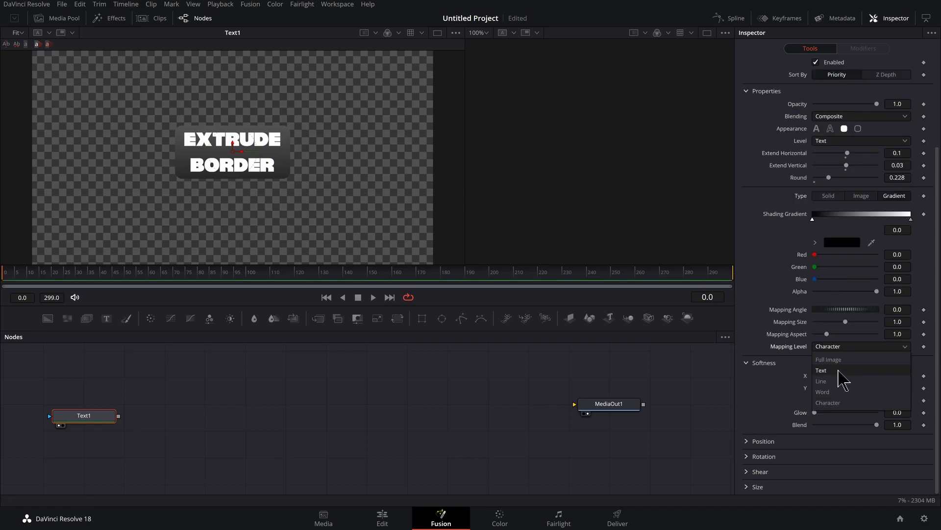
{"action": "left_click", "coordinate": [821, 370]}
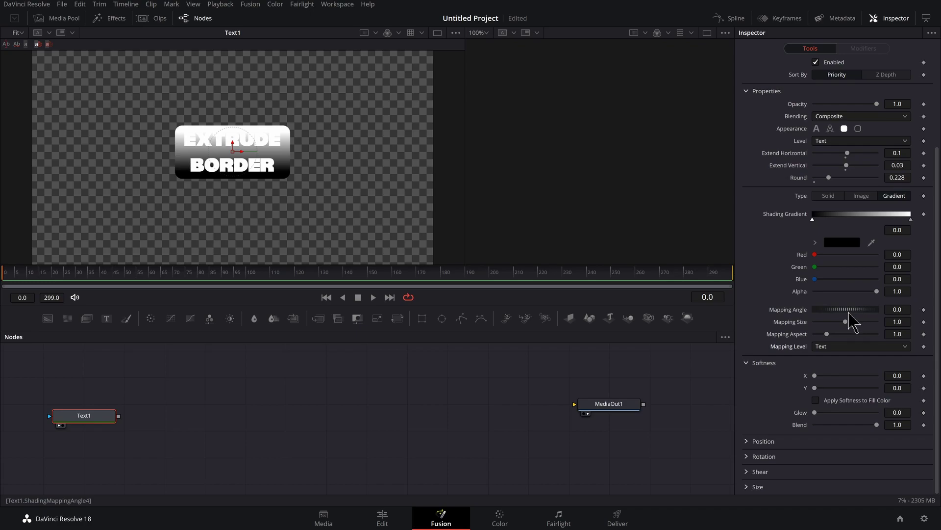
{"action": "left_click_drag", "start_coordinate": [846, 313], "coordinate": [838, 222]}
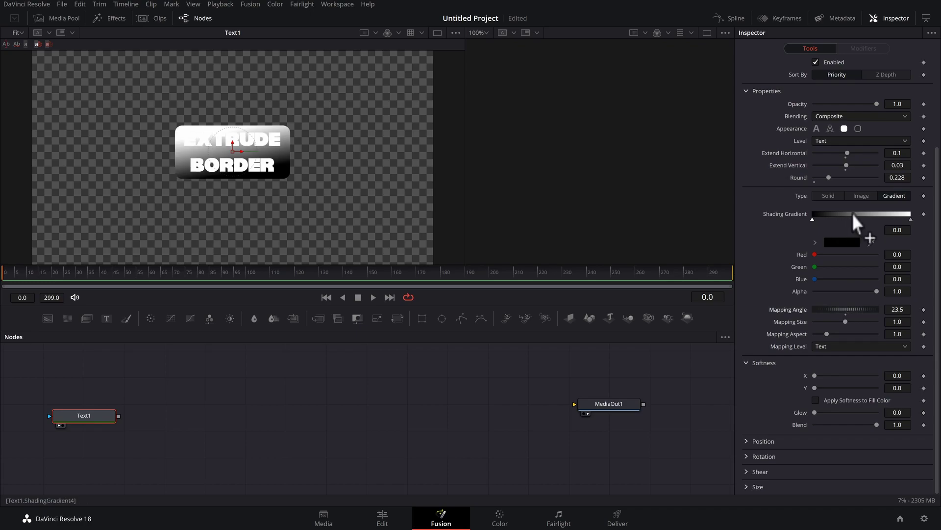
Add grey stops to the border gradient and lighten its first stop to mid grey
{"action": "left_click", "coordinate": [854, 216]}
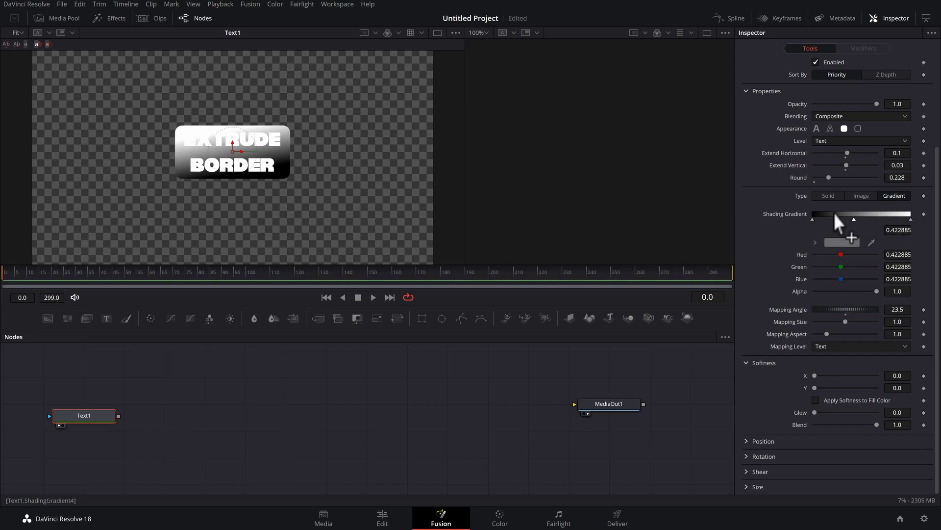
{"action": "left_click_drag", "start_coordinate": [854, 218], "coordinate": [875, 219]}
{"action": "left_click", "coordinate": [815, 244]}
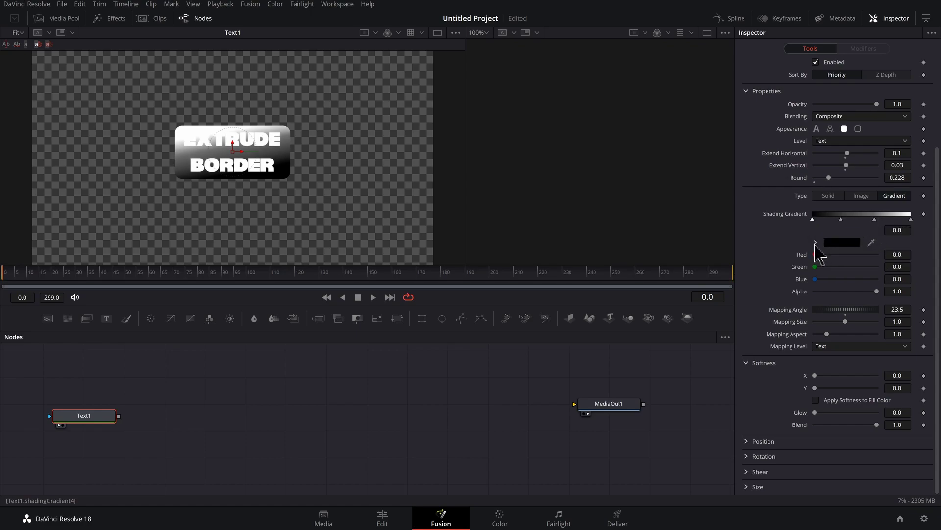
{"action": "left_click", "coordinate": [815, 243]}
{"action": "left_click_drag", "start_coordinate": [814, 295], "coordinate": [801, 288]}
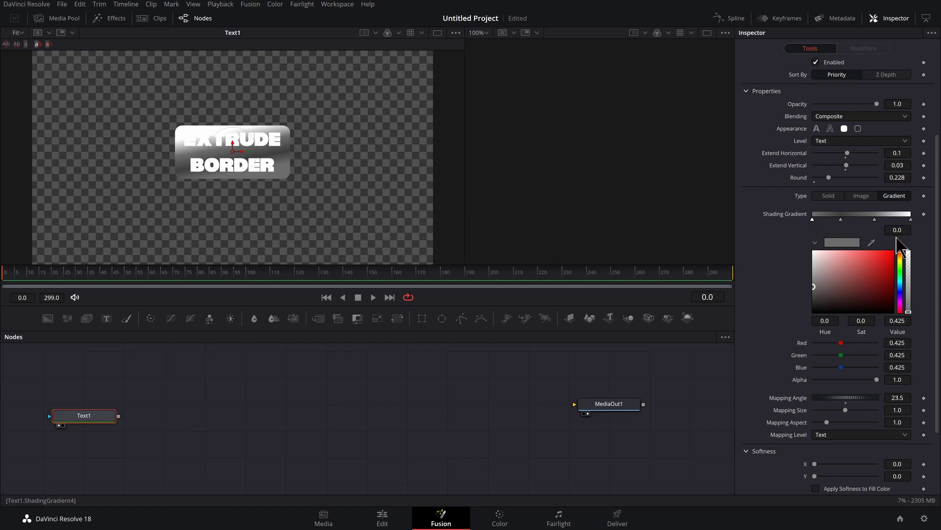
{"action": "mouse_move", "coordinate": [873, 218]}
{"action": "left_mouse_down"}
{"action": "mouse_move", "coordinate": [888, 219]}
{"action": "mouse_move", "coordinate": [849, 219]}
{"action": "left_mouse_up"}
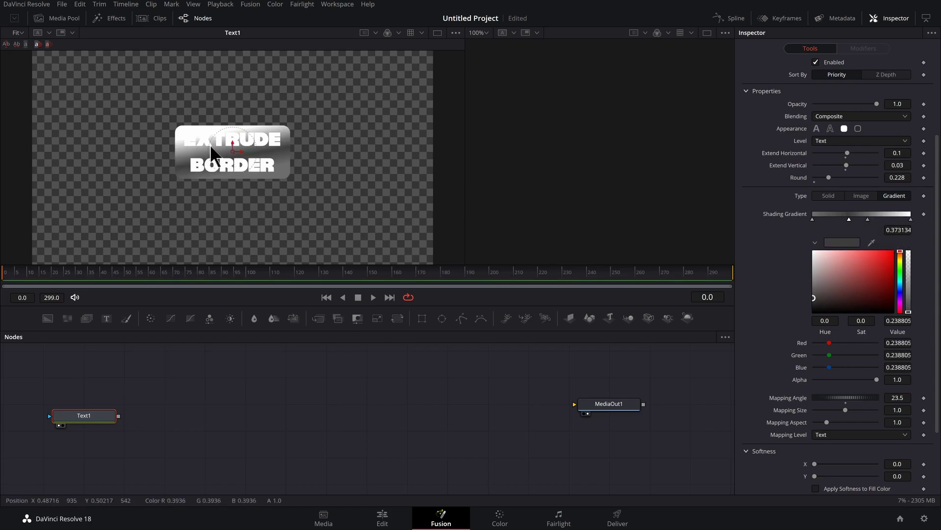
{"action": "scroll", "coordinate": [842, 218], "scroll_direction": "up", "scroll_amount": 3}
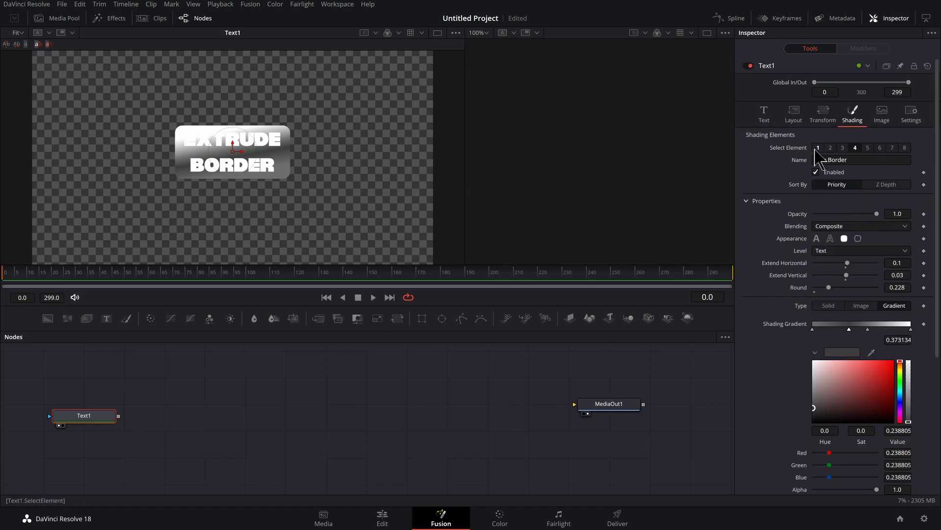
Turn the White Solid Fill element into a gradient mapped per line
{"action": "left_click", "coordinate": [817, 148]}
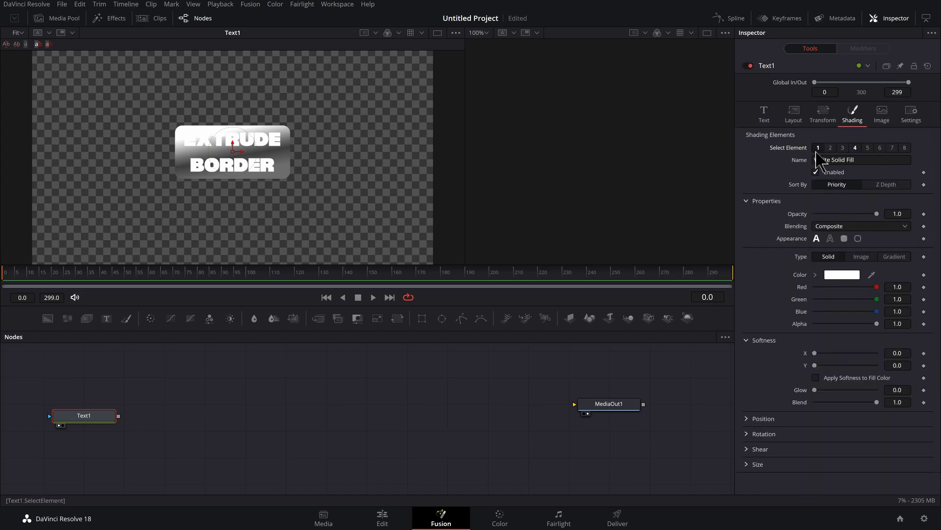
{"action": "left_click", "coordinate": [895, 256]}
{"action": "scroll", "coordinate": [872, 319], "scroll_direction": "down", "scroll_amount": 2}
{"action": "left_click", "coordinate": [863, 346]}
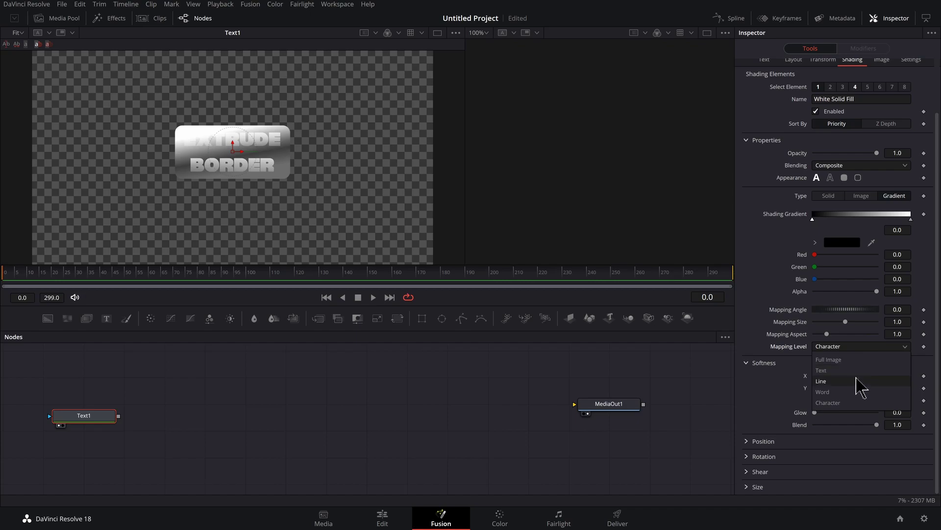
{"action": "left_click", "coordinate": [858, 381]}
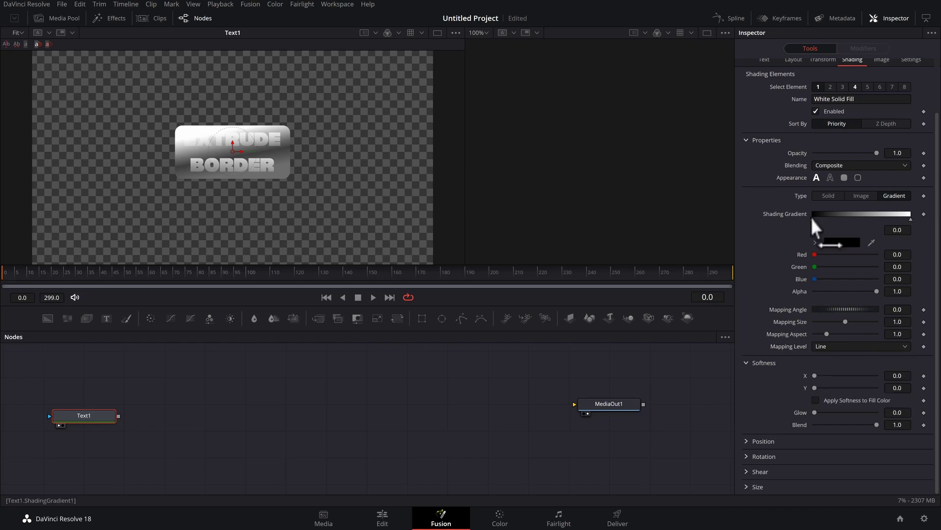
Colour the fill gradient's left stop red and its right stop yellow
{"action": "left_click", "coordinate": [814, 243]}
{"action": "left_click_drag", "start_coordinate": [847, 294], "coordinate": [892, 252]}
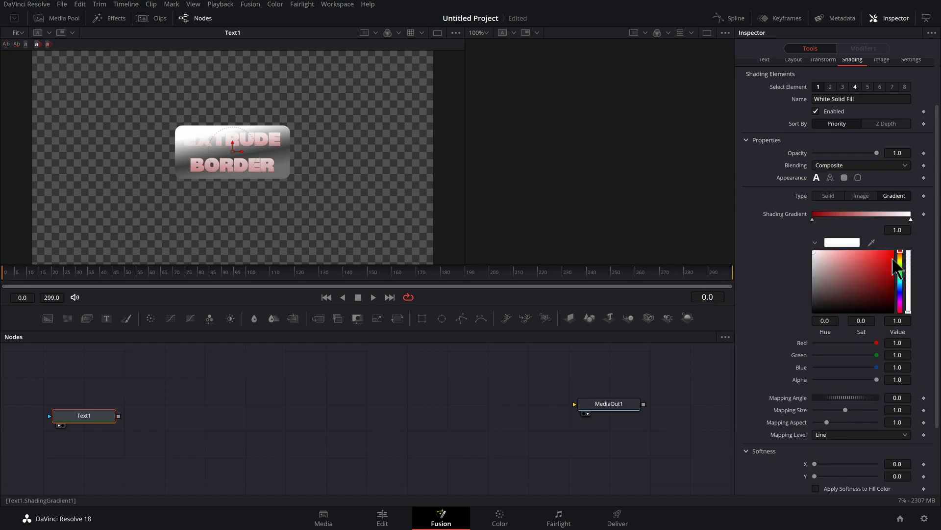
{"action": "left_click", "coordinate": [911, 219]}
{"action": "left_click", "coordinate": [901, 258]}
{"action": "left_click", "coordinate": [892, 251]}
{"action": "scroll", "coordinate": [321, 181], "scroll_direction": "up", "scroll_amount": 3}
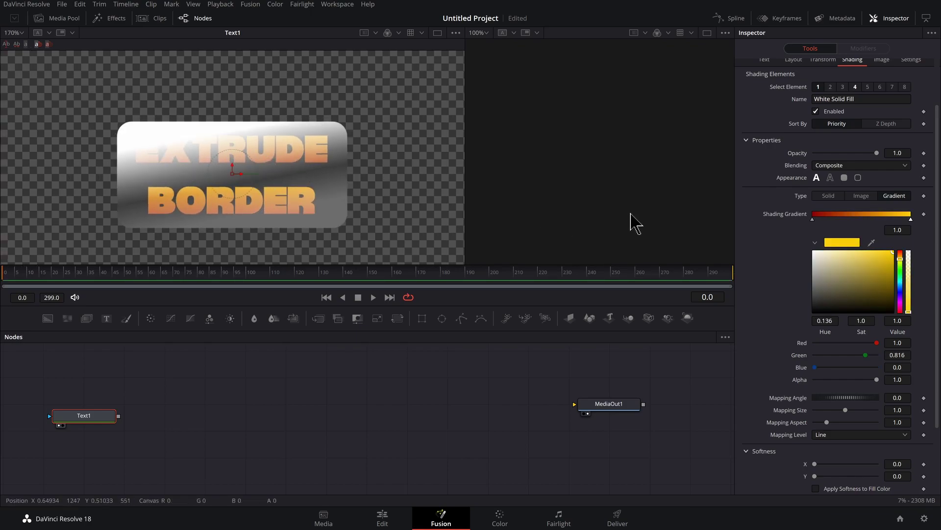
Set the fill to solid blending, per-character mapping at 41.7 degrees, and a pure red first stop
{"action": "left_click", "coordinate": [830, 167]}
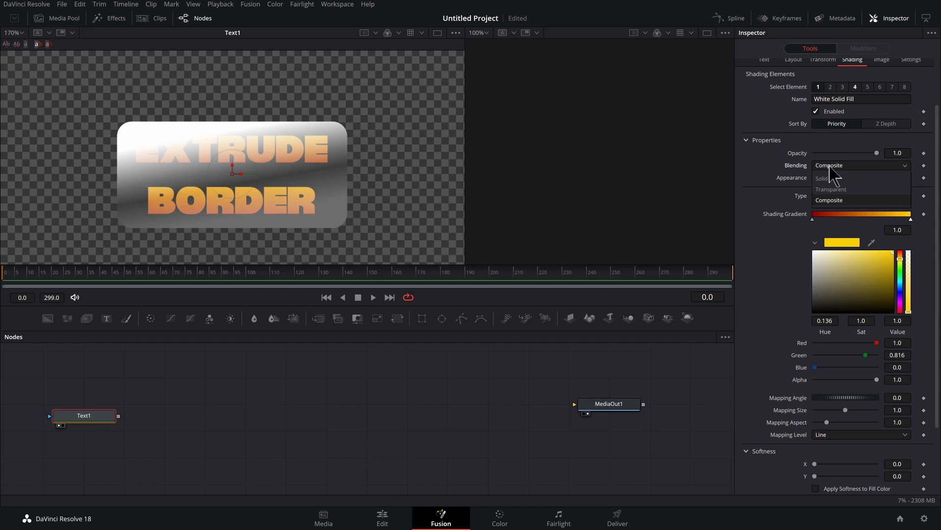
{"action": "left_click", "coordinate": [833, 190]}
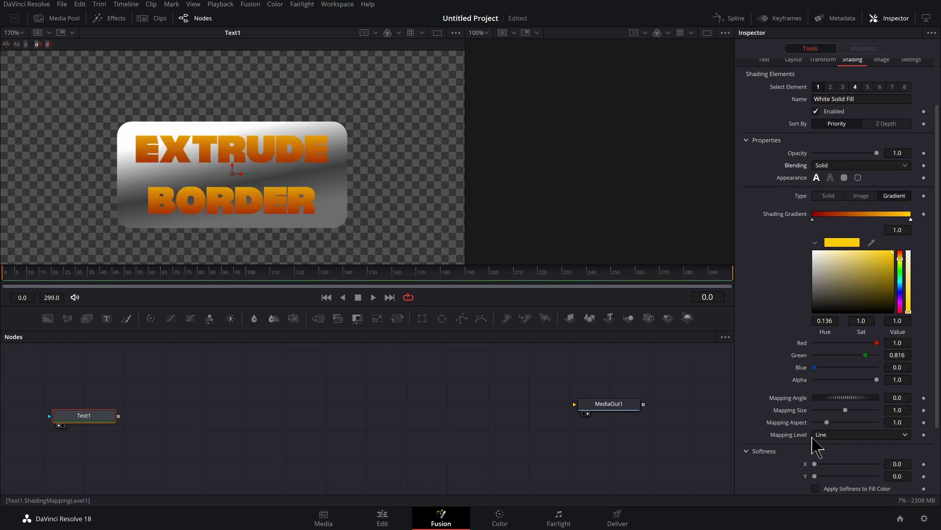
{"action": "left_click", "coordinate": [830, 435]}
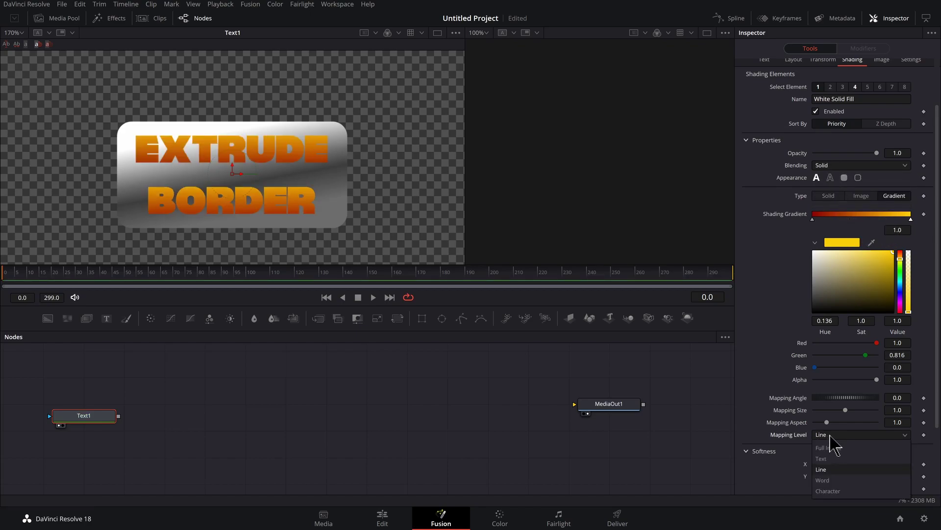
{"action": "left_click", "coordinate": [846, 492]}
{"action": "scroll", "coordinate": [858, 353], "scroll_direction": "down", "scroll_amount": 3}
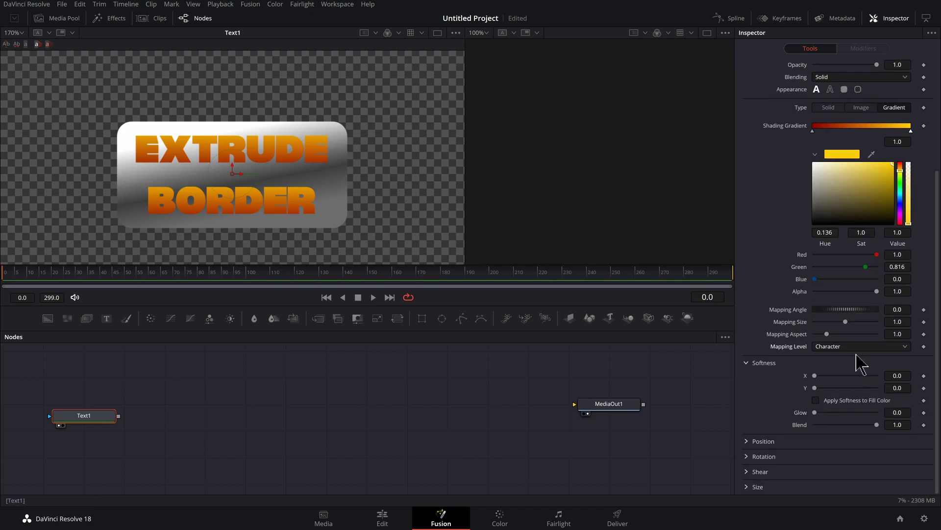
{"action": "left_click_drag", "start_coordinate": [837, 309], "coordinate": [853, 309]}
{"action": "left_click", "coordinate": [813, 131]}
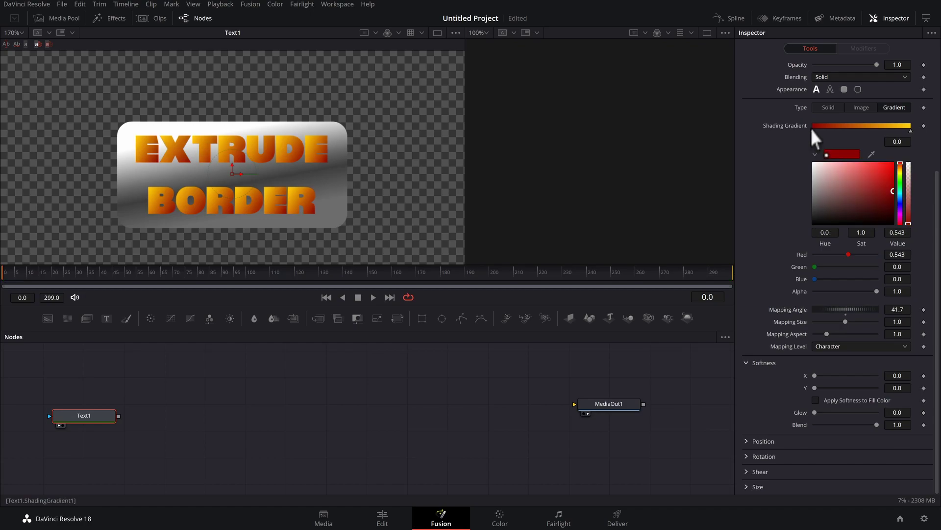
{"action": "left_click_drag", "start_coordinate": [894, 186], "coordinate": [894, 163]}
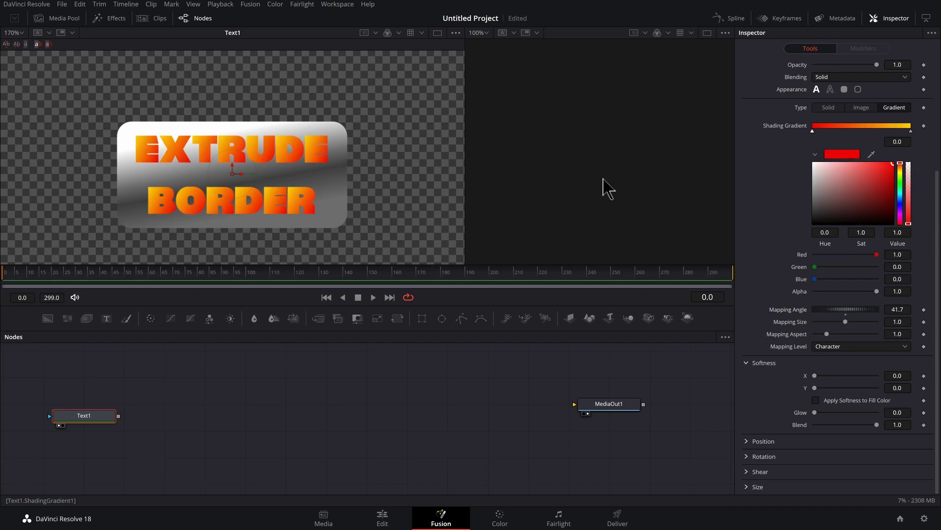
Enable the Red Outline element at thickness 0.0646 and colour it black
{"action": "scroll", "coordinate": [809, 202], "scroll_direction": "up", "scroll_amount": 5}
{"action": "left_click", "coordinate": [831, 147]}
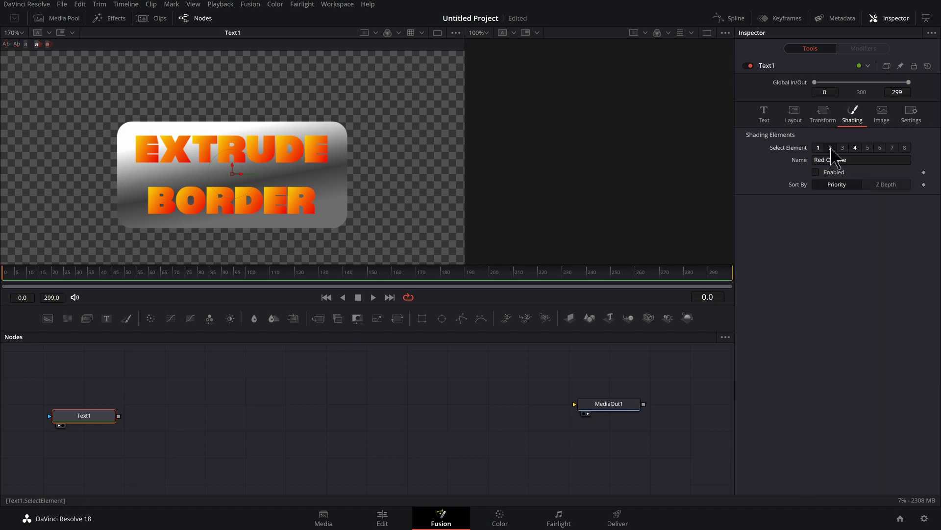
{"action": "left_click", "coordinate": [816, 172]}
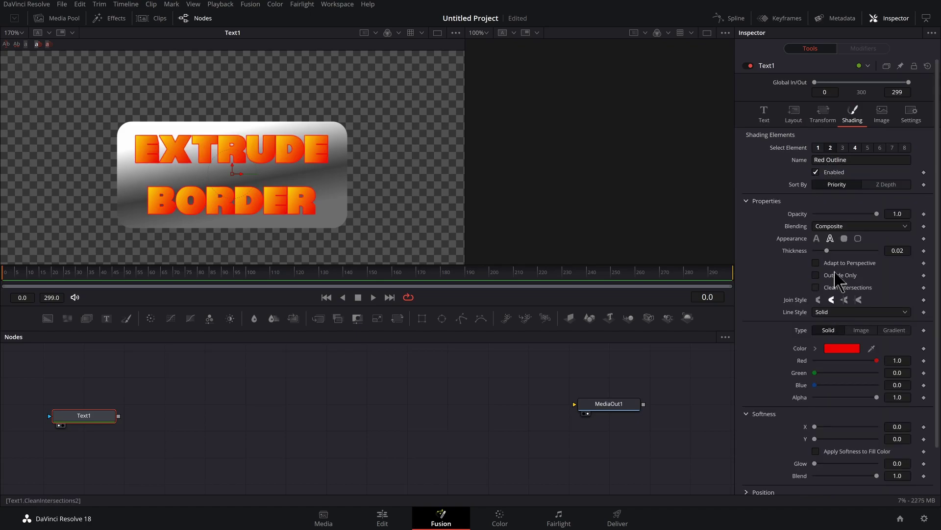
{"action": "left_click_drag", "start_coordinate": [828, 251], "coordinate": [857, 251]}
{"action": "left_click", "coordinate": [815, 348]}
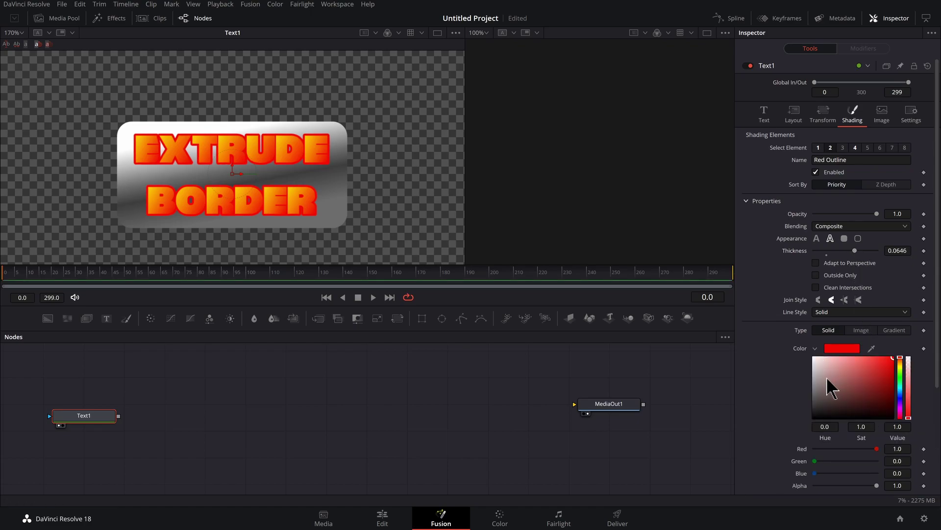
{"action": "left_click_drag", "start_coordinate": [829, 385], "coordinate": [814, 418]}
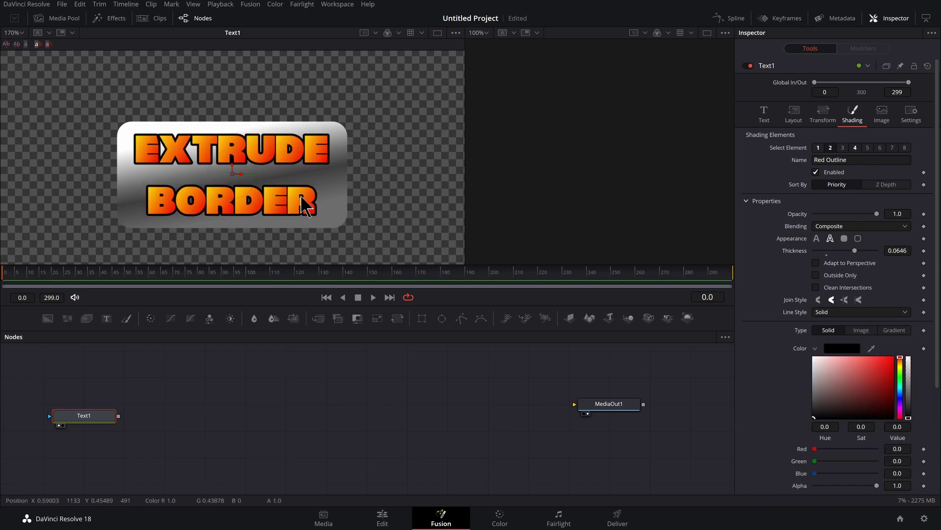
Add several grey stops on the left of the Blue Border gradient and adjust their brightness
{"action": "left_click", "coordinate": [856, 148]}
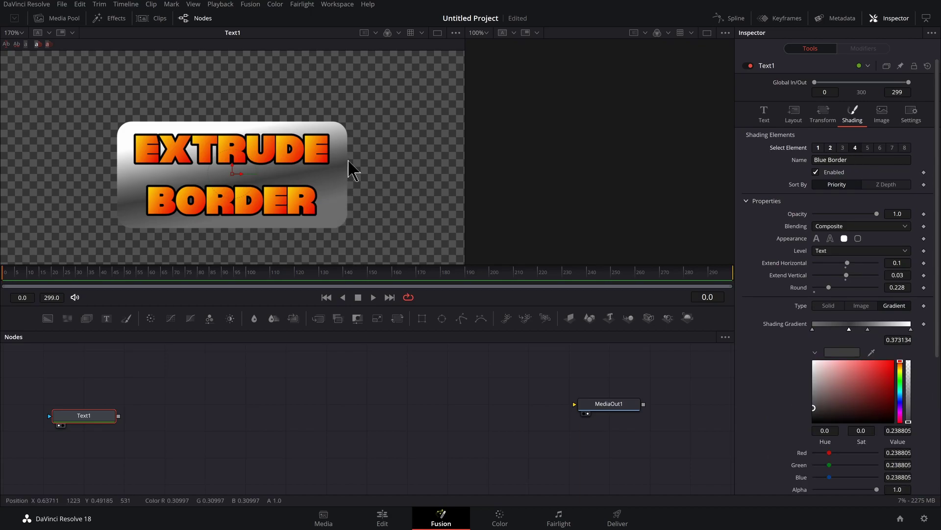
{"action": "left_click", "coordinate": [826, 324]}
{"action": "left_click", "coordinate": [833, 323]}
{"action": "left_click", "coordinate": [829, 324]}
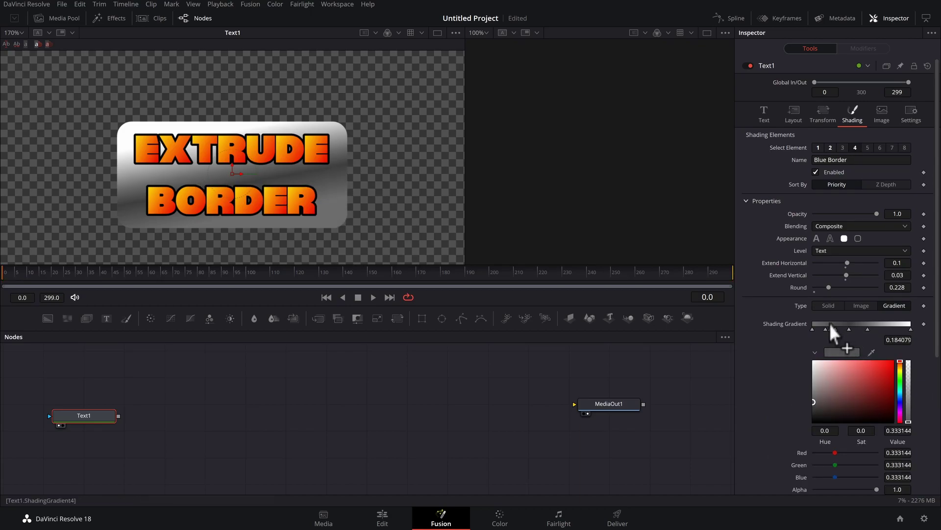
{"action": "left_click", "coordinate": [809, 395]}
{"action": "mouse_move", "coordinate": [809, 393]}
{"action": "left_mouse_down"}
{"action": "mouse_move", "coordinate": [807, 382]}
{"action": "mouse_move", "coordinate": [802, 416]}
{"action": "mouse_move", "coordinate": [801, 389]}
{"action": "left_mouse_up"}
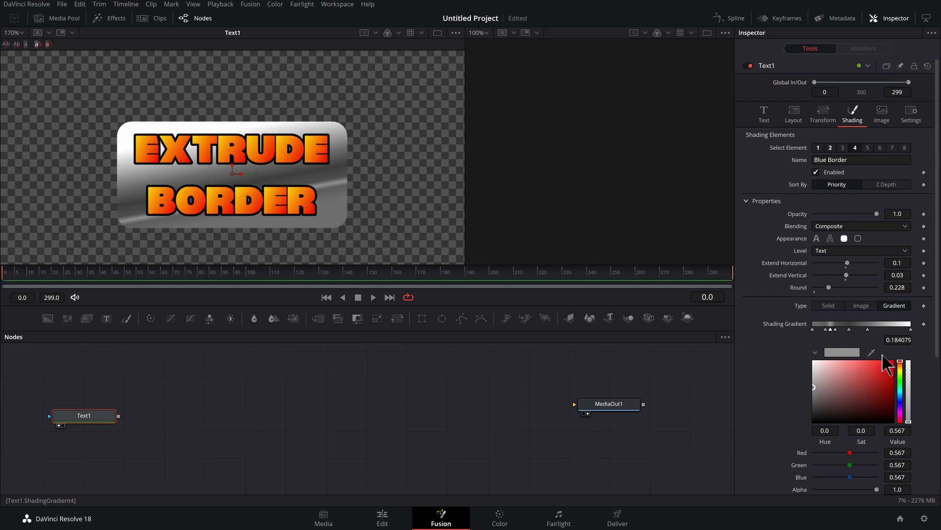
Add darker stops near the gradient's right end, including one at 0.667, and set mapping size 1.465
{"action": "left_click", "coordinate": [885, 325]}
{"action": "left_click", "coordinate": [897, 326]}
{"action": "left_click", "coordinate": [891, 326]}
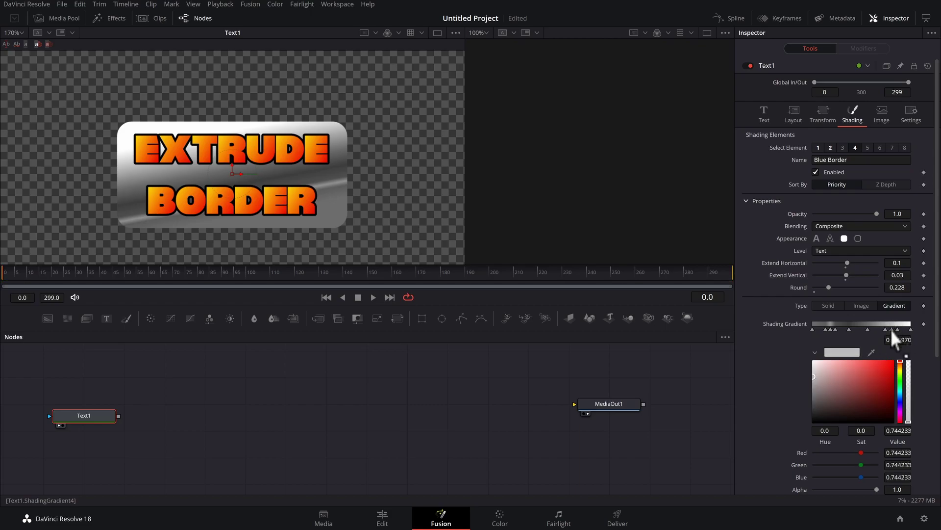
{"action": "left_click_drag", "start_coordinate": [815, 393], "coordinate": [809, 407]}
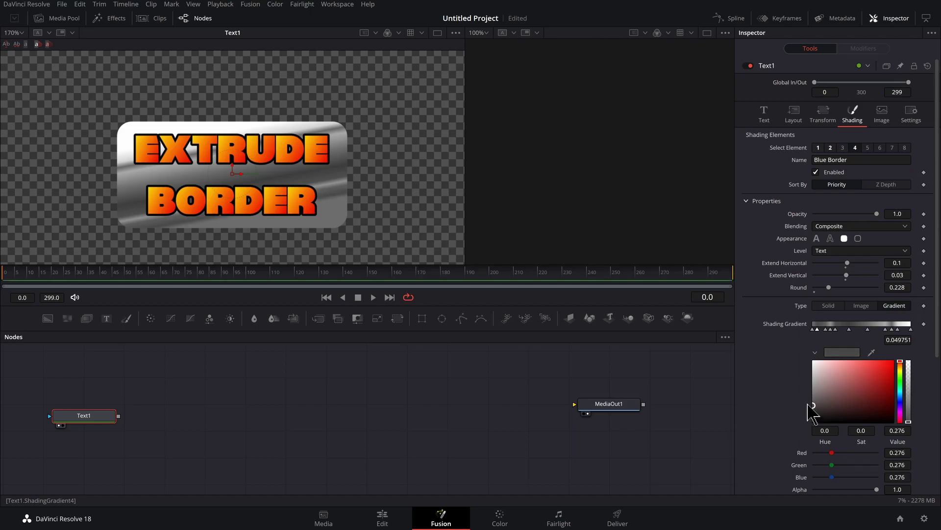
{"action": "left_click", "coordinate": [878, 324]}
{"action": "left_click_drag", "start_coordinate": [813, 387], "coordinate": [814, 376]}
{"action": "scroll", "coordinate": [854, 411], "scroll_direction": "down", "scroll_amount": 6}
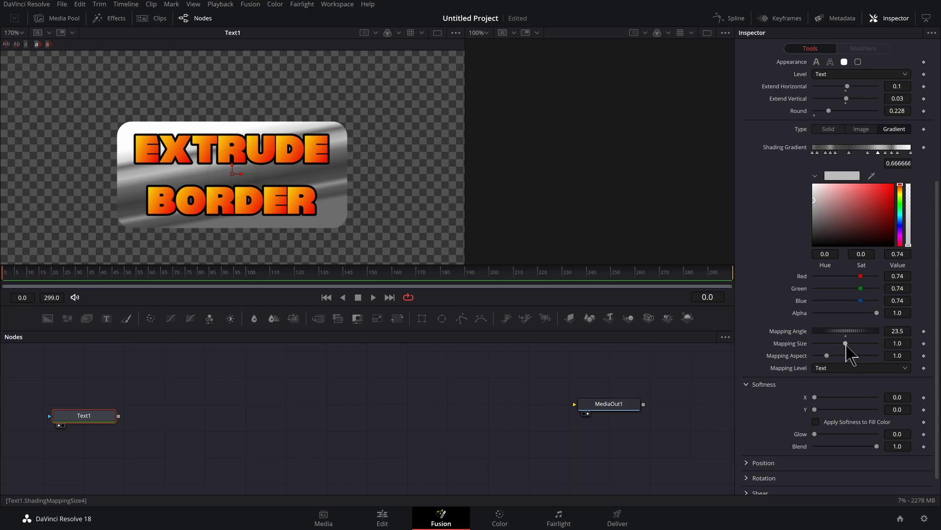
{"action": "mouse_move", "coordinate": [846, 344]}
{"action": "left_mouse_down"}
{"action": "mouse_move", "coordinate": [826, 347]}
{"action": "mouse_move", "coordinate": [859, 340]}
{"action": "left_mouse_up"}
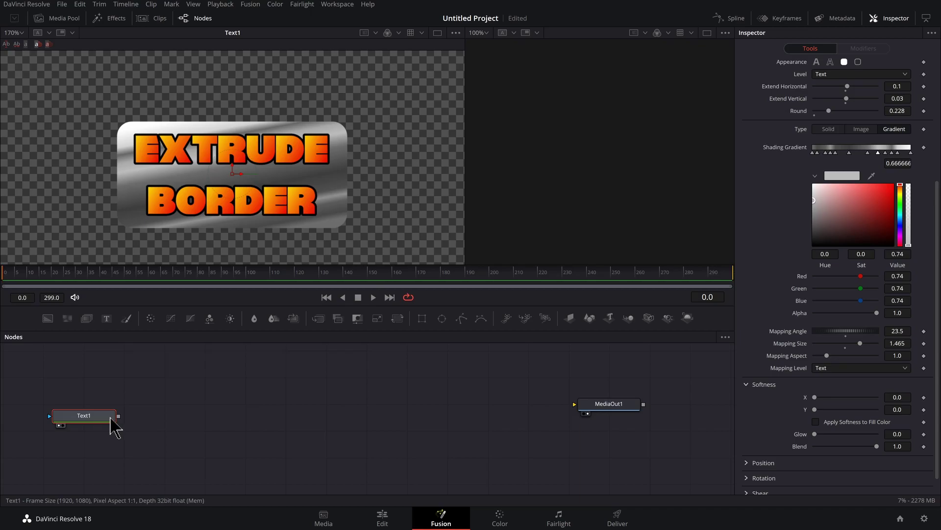
Add an Extrude node after Text1 and show it in a widened second viewer
{"action": "scroll", "coordinate": [147, 409], "scroll_direction": "up", "scroll_amount": 3}
{"action": "key", "text": "shift+space"}
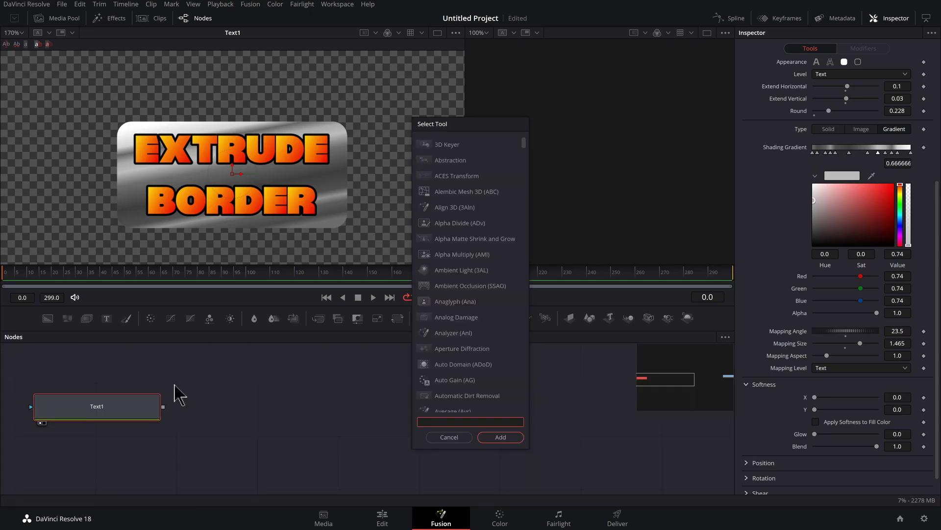
{"action": "type", "text": "extr"}
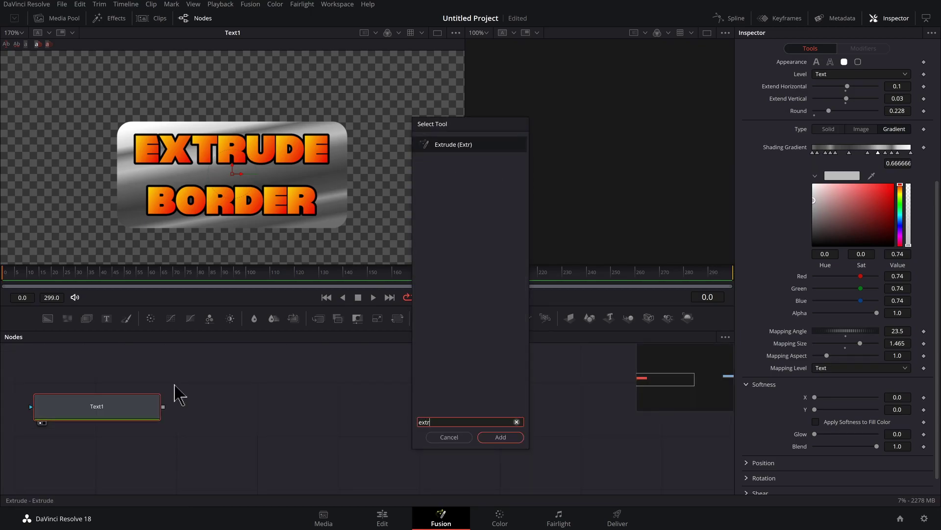
{"action": "key", "text": "Return"}
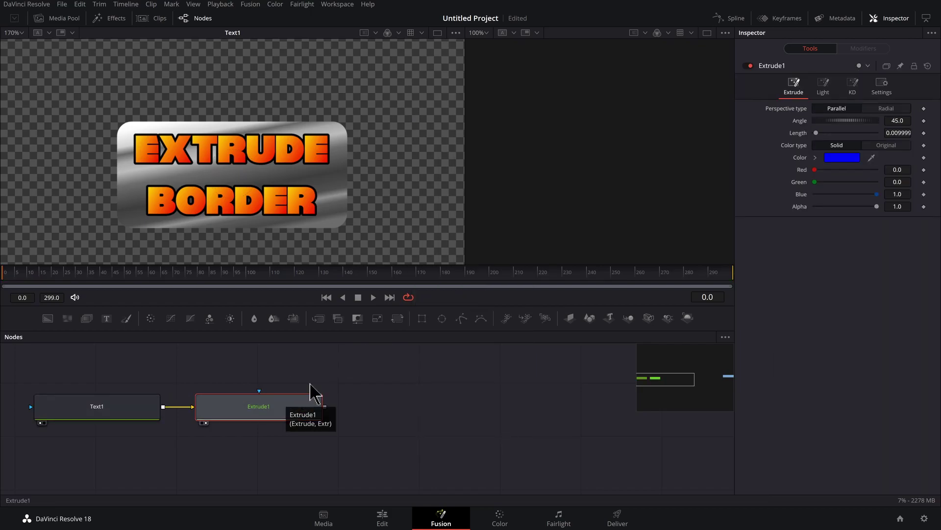
{"action": "key", "text": "2"}
{"action": "left_click_drag", "start_coordinate": [463, 233], "coordinate": [268, 228]}
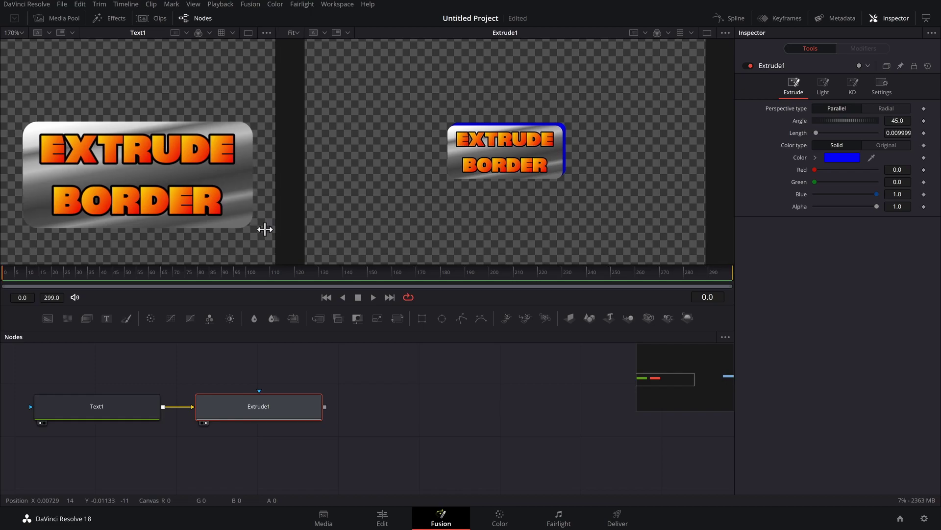
{"action": "scroll", "coordinate": [179, 169], "scroll_direction": "down", "scroll_amount": 4}
{"action": "scroll", "coordinate": [178, 167], "scroll_direction": "down", "scroll_amount": 1}
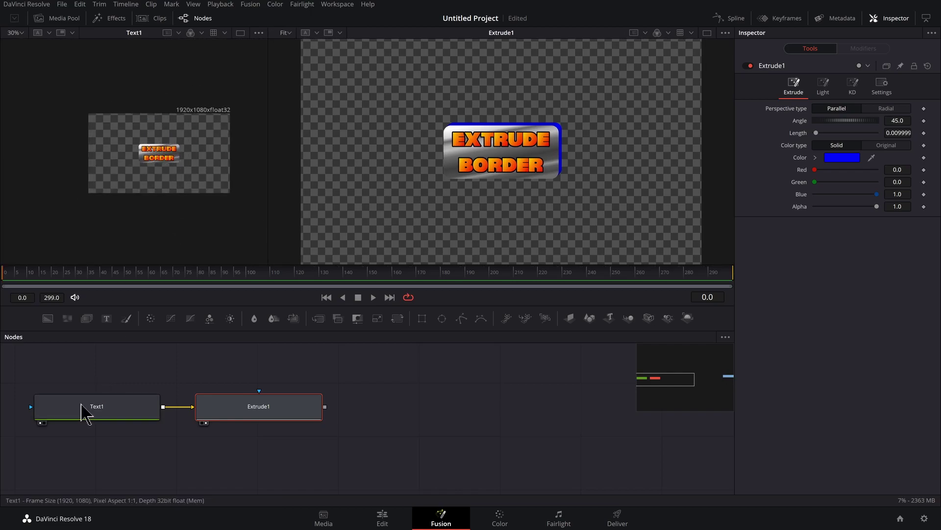
Increase Text1's text size to 0.1063, then reselect Extrude1
{"action": "left_click", "coordinate": [85, 409]}
{"action": "left_click", "coordinate": [765, 112]}
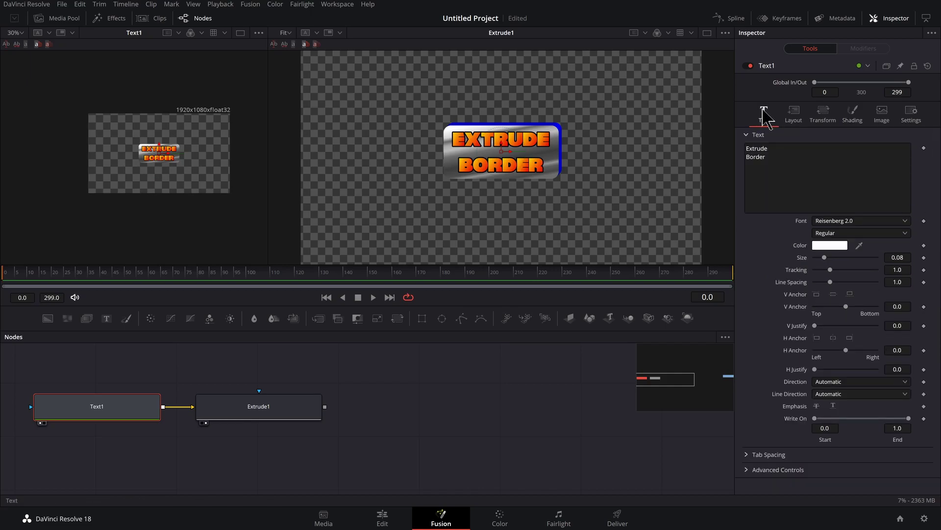
{"action": "left_click_drag", "start_coordinate": [824, 258], "coordinate": [836, 257]}
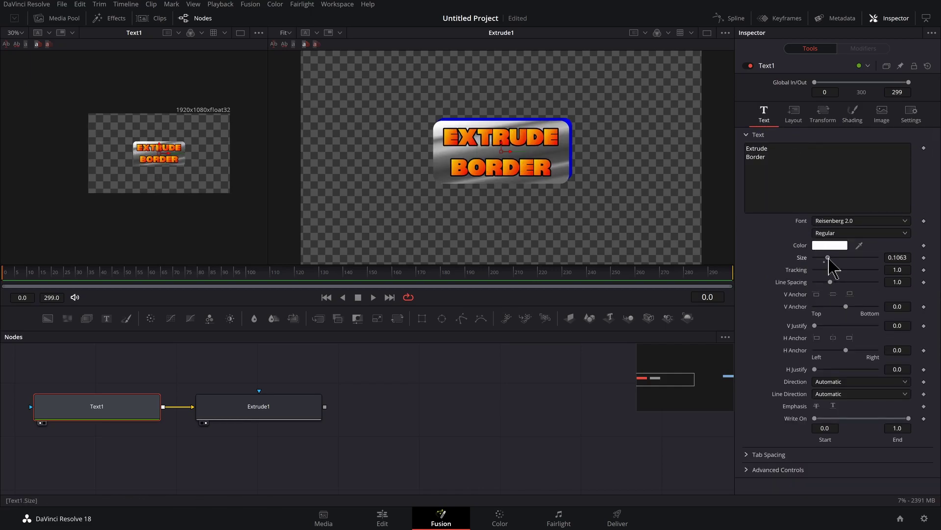
{"action": "left_click", "coordinate": [289, 422]}
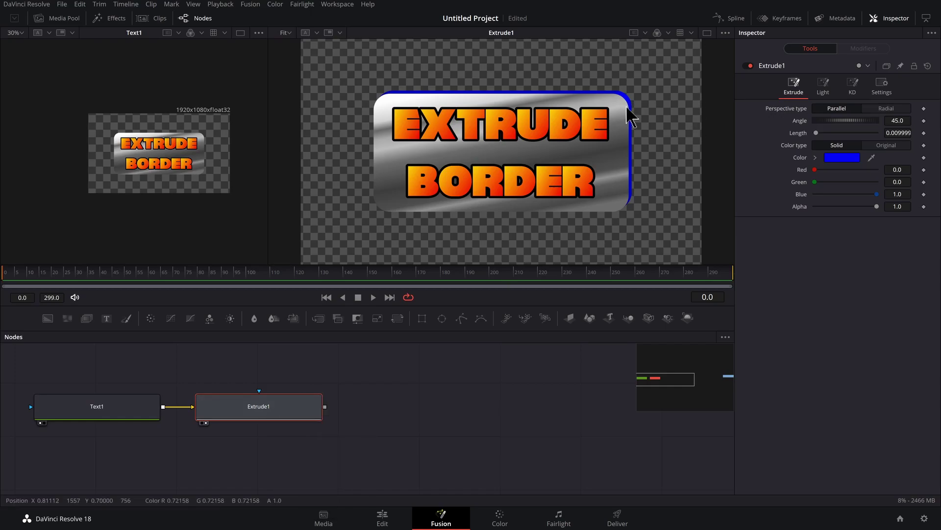
Give Extrude1 Original colours and Radial perspective with its centre at 0.876/0.030
{"action": "left_click", "coordinate": [889, 146]}
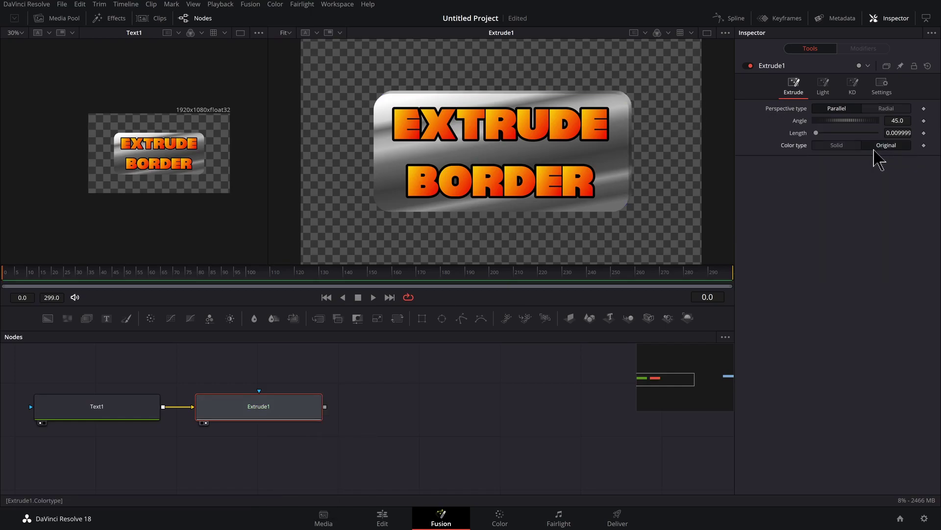
{"action": "left_click", "coordinate": [887, 108]}
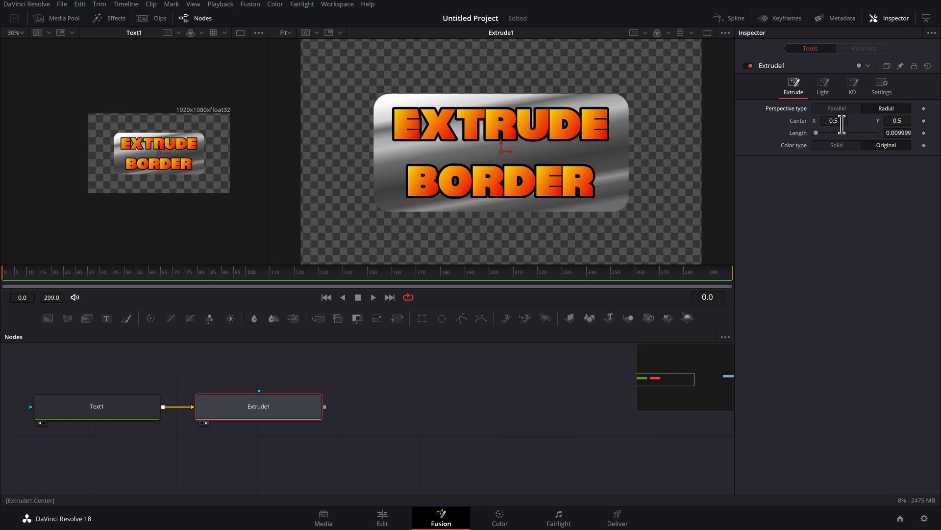
{"action": "left_click_drag", "start_coordinate": [841, 125], "coordinate": [894, 121]}
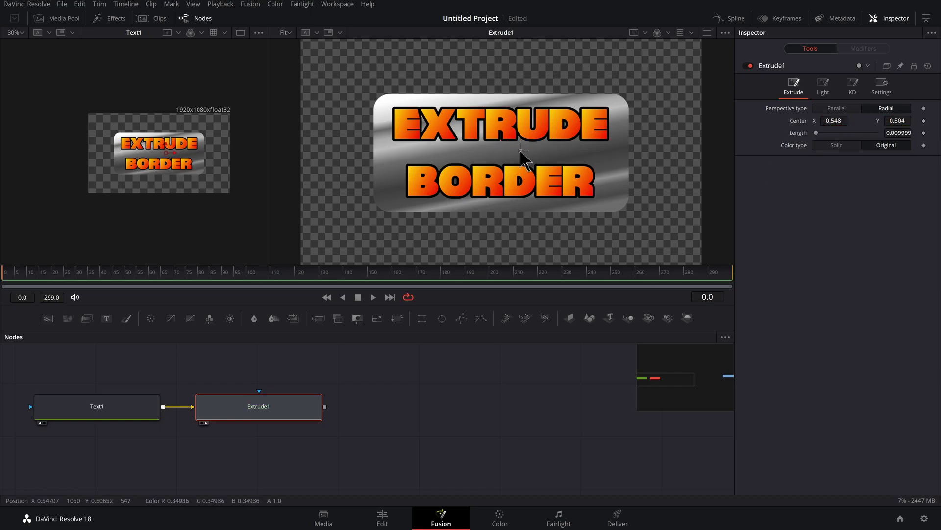
{"action": "left_click_drag", "start_coordinate": [520, 150], "coordinate": [647, 250]}
{"action": "scroll", "coordinate": [640, 236], "scroll_direction": "down", "scroll_amount": 1}
Set the extrusion length to 3.0
{"action": "left_click_drag", "start_coordinate": [816, 133], "coordinate": [882, 143]}
{"action": "scroll", "coordinate": [626, 225], "scroll_direction": "up", "scroll_amount": 2}
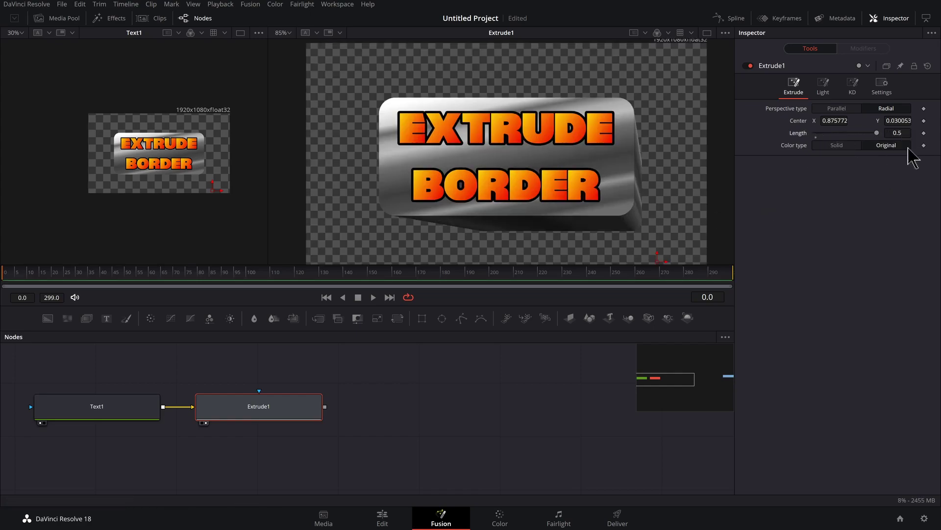
{"action": "double_click", "coordinate": [907, 133]}
{"action": "type", "text": "1.0"}
{"action": "key", "text": "Return"}
{"action": "type", "text": "3"}
{"action": "key", "text": "Return"}
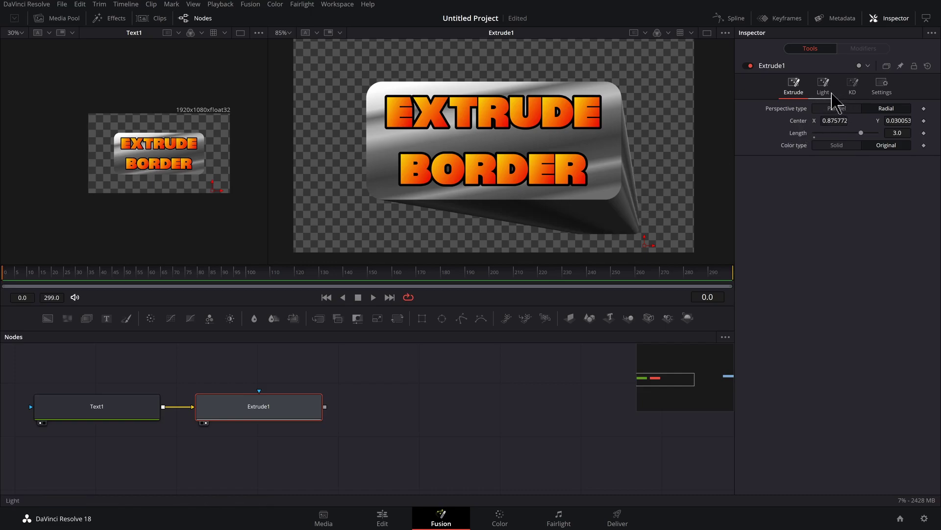
Rotate Extrude1's light angle to -335.9 to brighten the extruded sides
{"action": "left_click", "coordinate": [823, 89]}
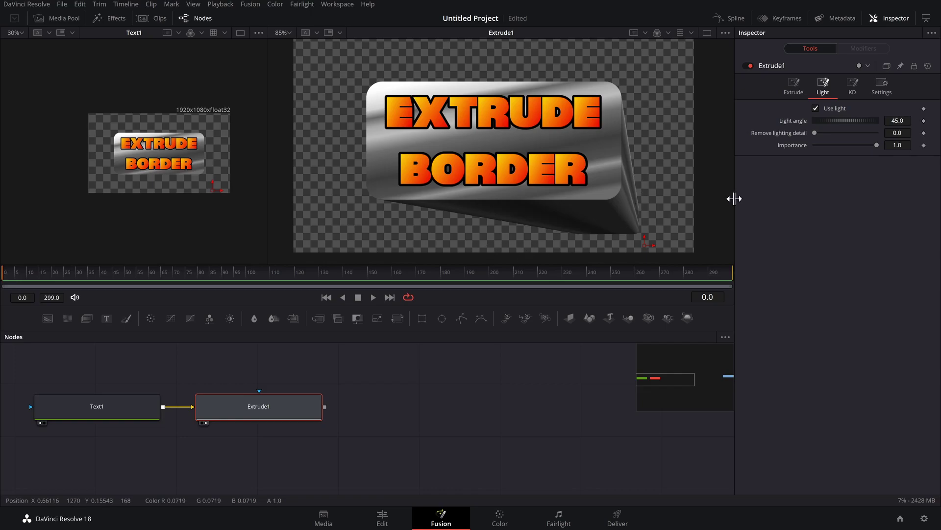
{"action": "mouse_move", "coordinate": [836, 123]}
{"action": "left_mouse_down"}
{"action": "mouse_move", "coordinate": [851, 122]}
{"action": "mouse_move", "coordinate": [838, 123]}
{"action": "left_mouse_up"}
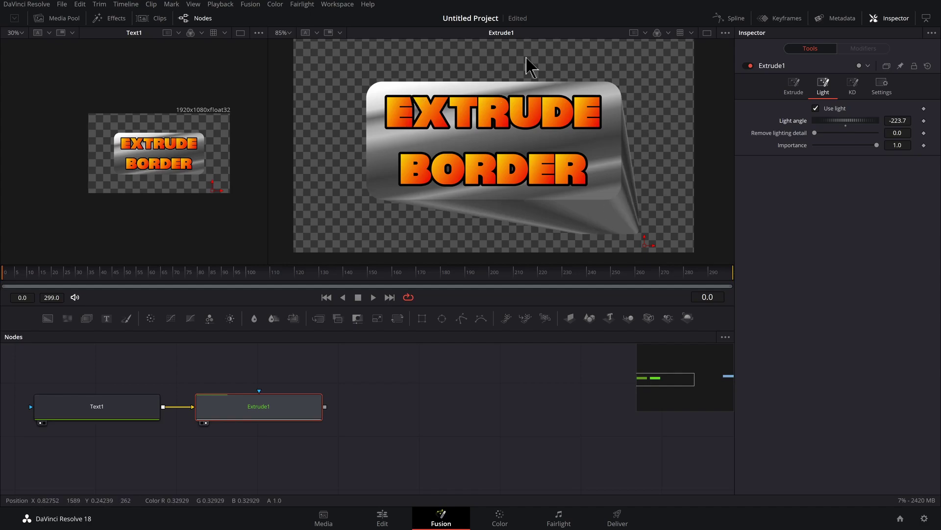
{"action": "left_click_drag", "start_coordinate": [845, 122], "coordinate": [862, 122]}
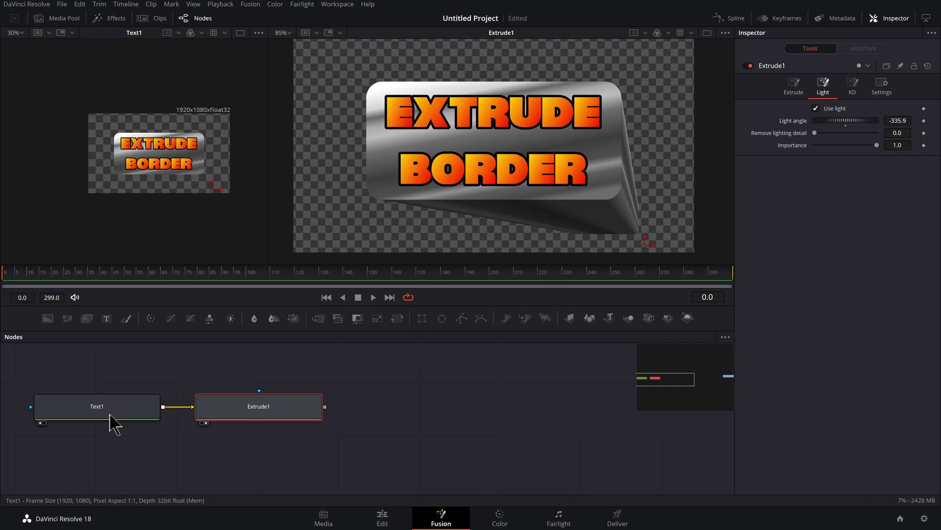
{"action": "left_click", "coordinate": [110, 415]}
{"action": "left_click", "coordinate": [794, 114]}
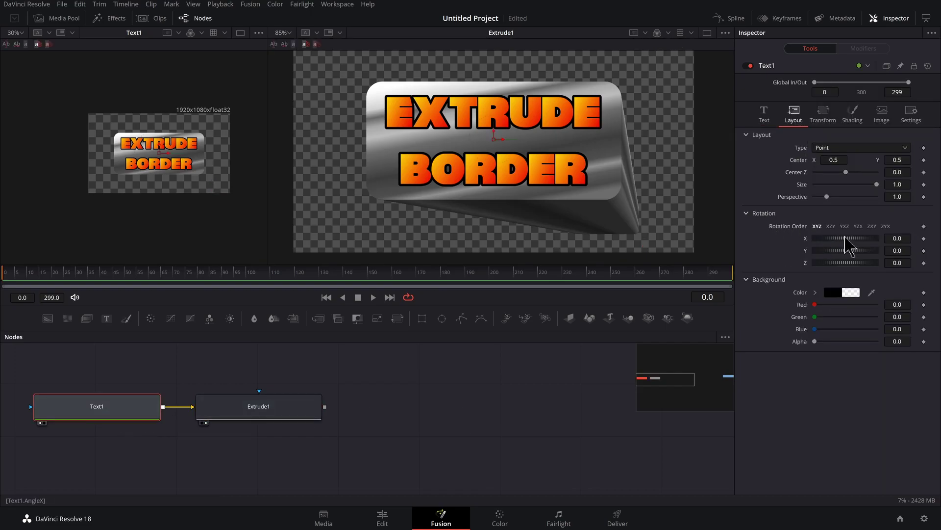
{"action": "left_click_drag", "start_coordinate": [850, 245], "coordinate": [842, 248]}
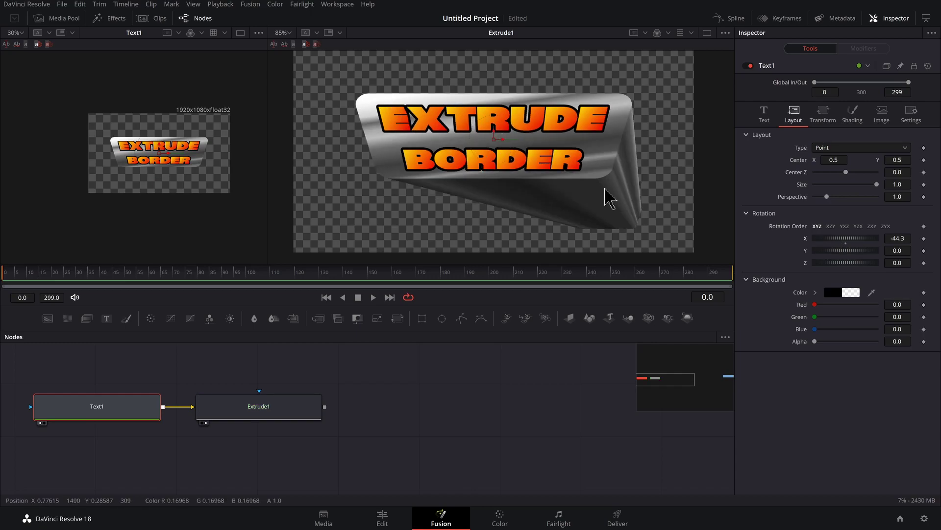
{"action": "double_click", "coordinate": [827, 239]}
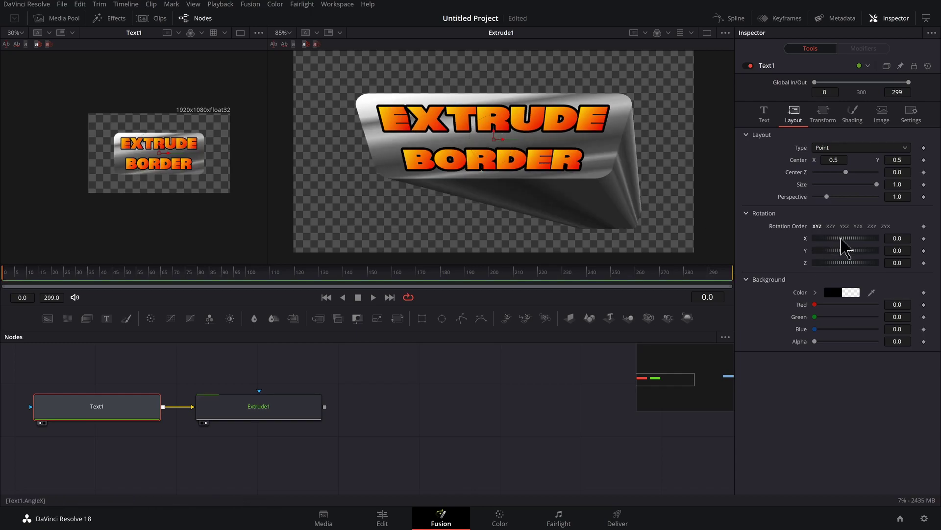
{"action": "left_click_drag", "start_coordinate": [841, 245], "coordinate": [853, 251]}
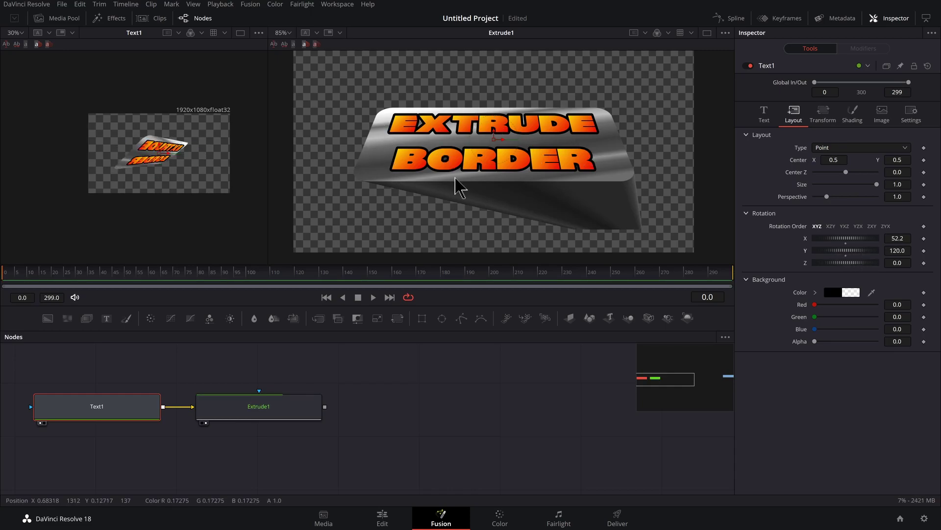
{"action": "key", "text": "ctrl+z"}
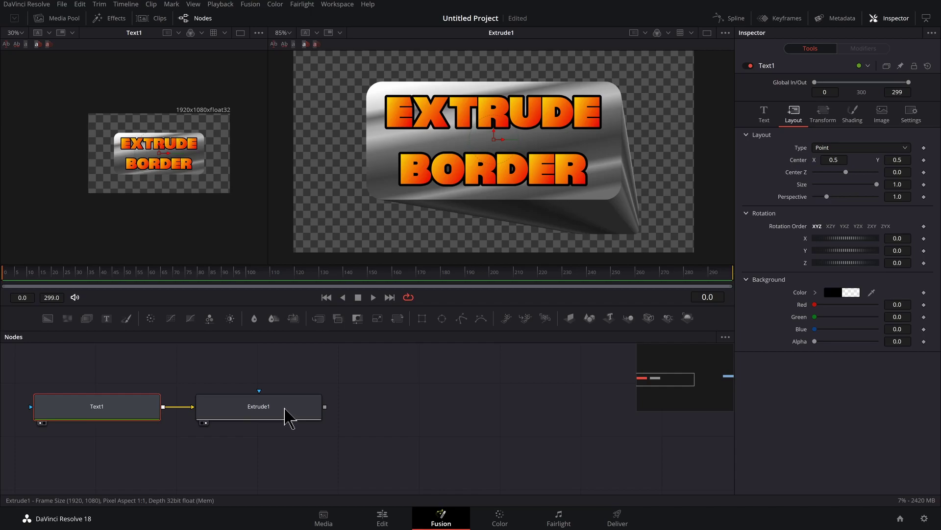
Bypass Extrude1, rotate Text1 to 18.2 X and 62.6 Y, and shift it left to 0.405/0.554
{"action": "left_click", "coordinate": [282, 414]}
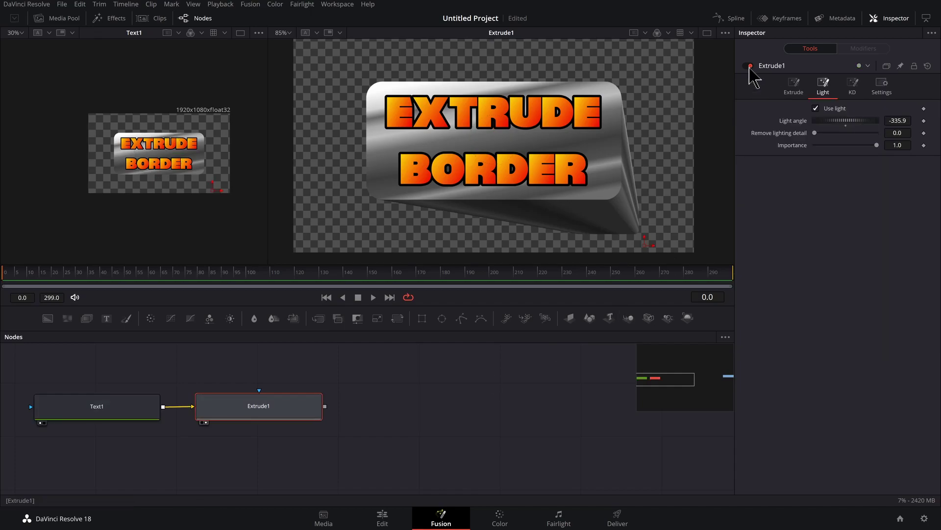
{"action": "left_click", "coordinate": [750, 66]}
{"action": "left_click", "coordinate": [96, 409]}
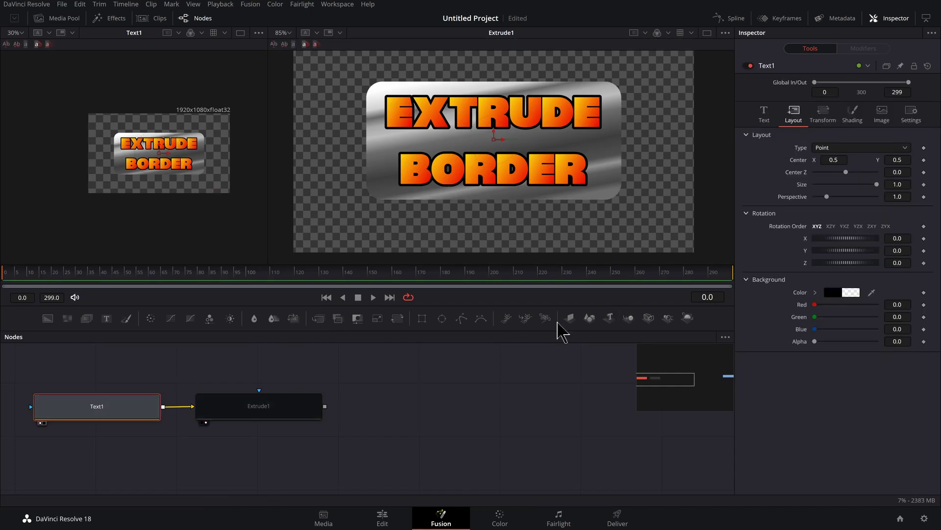
{"action": "left_click_drag", "start_coordinate": [852, 239], "coordinate": [727, 279]}
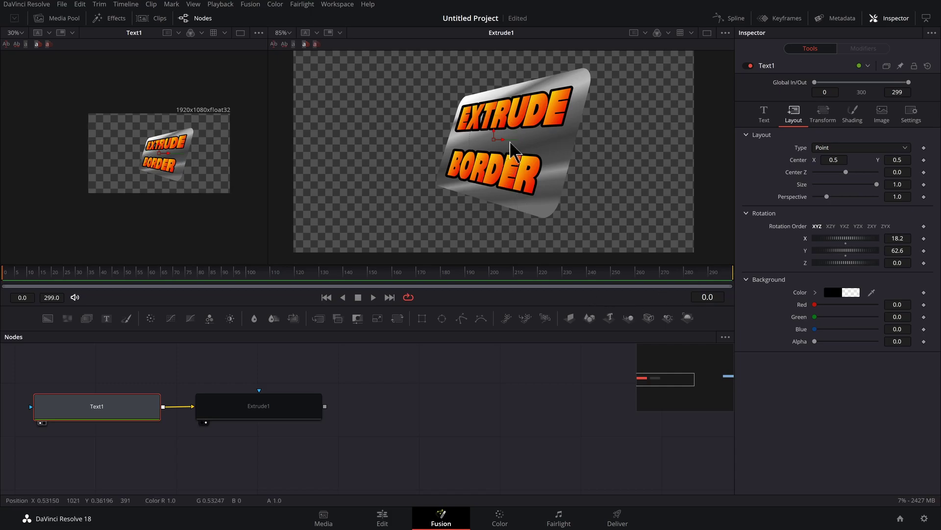
{"action": "left_click_drag", "start_coordinate": [500, 139], "coordinate": [457, 126]}
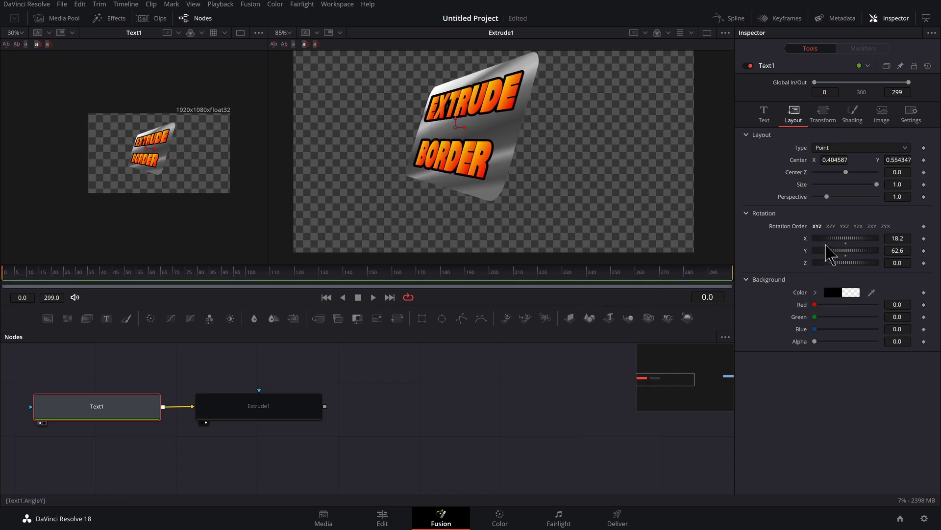
{"action": "left_click", "coordinate": [246, 414]}
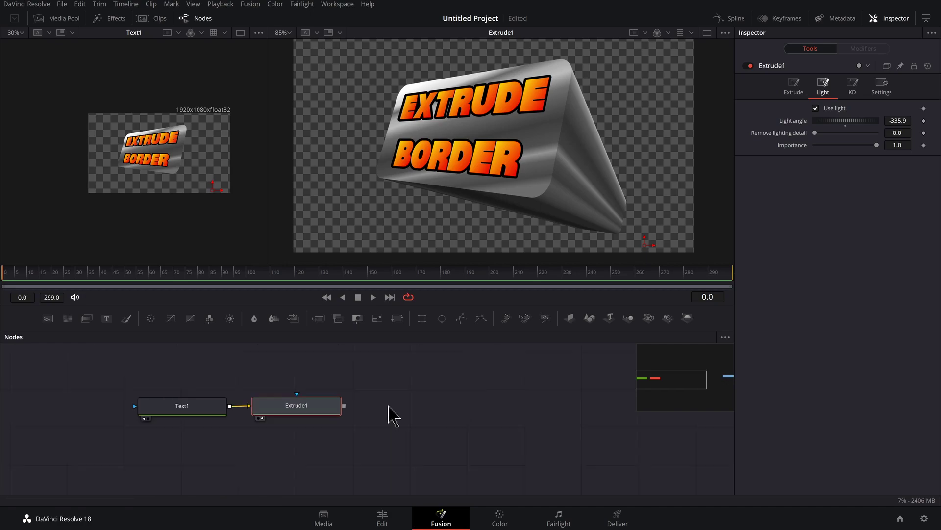
Add a Border node after Extrude1 and show Border1 in the viewer
{"action": "scroll", "coordinate": [361, 406], "scroll_direction": "down", "scroll_amount": 2}
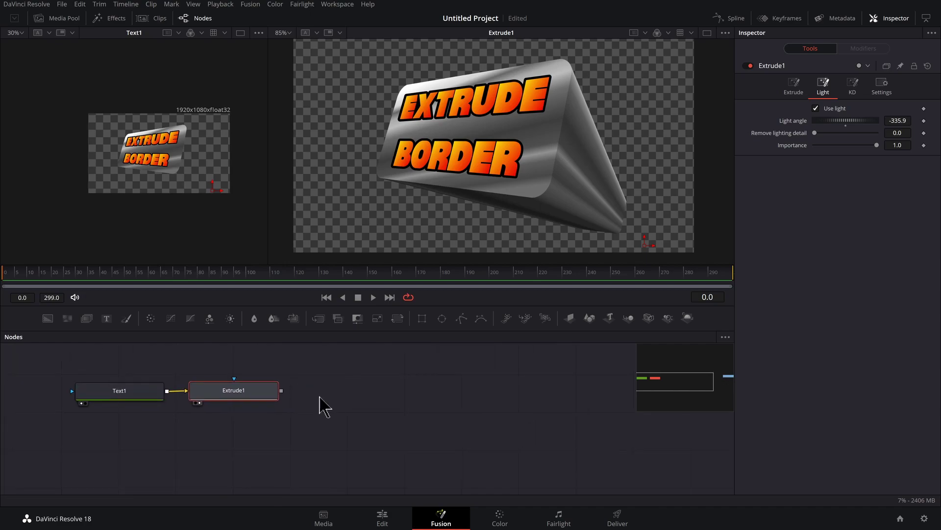
{"action": "key", "text": "shift+space"}
{"action": "type", "text": "extr"}
{"action": "key", "text": "BackSpace"}
{"action": "key", "text": "BackSpace"}
{"action": "key", "text": "BackSpace"}
{"action": "key", "text": "BackSpace"}
{"action": "type", "text": "bord"}
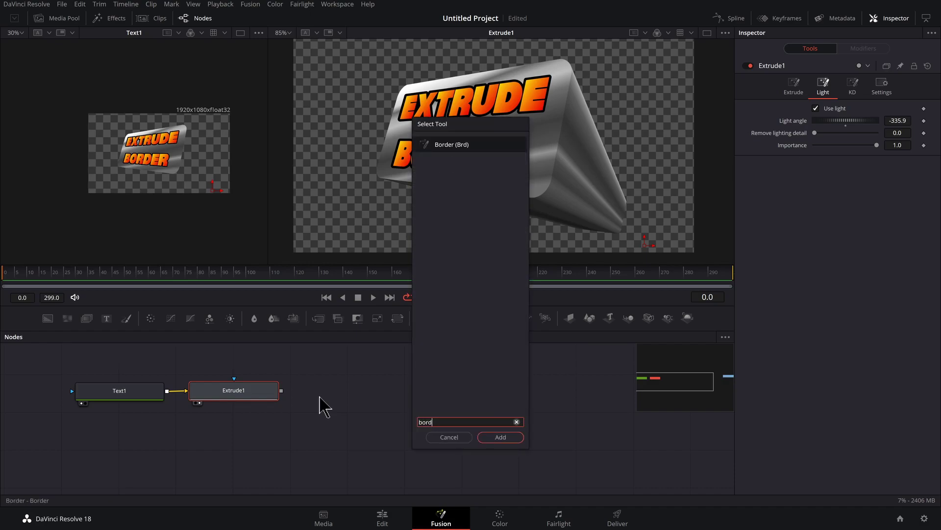
{"action": "key", "text": "Return"}
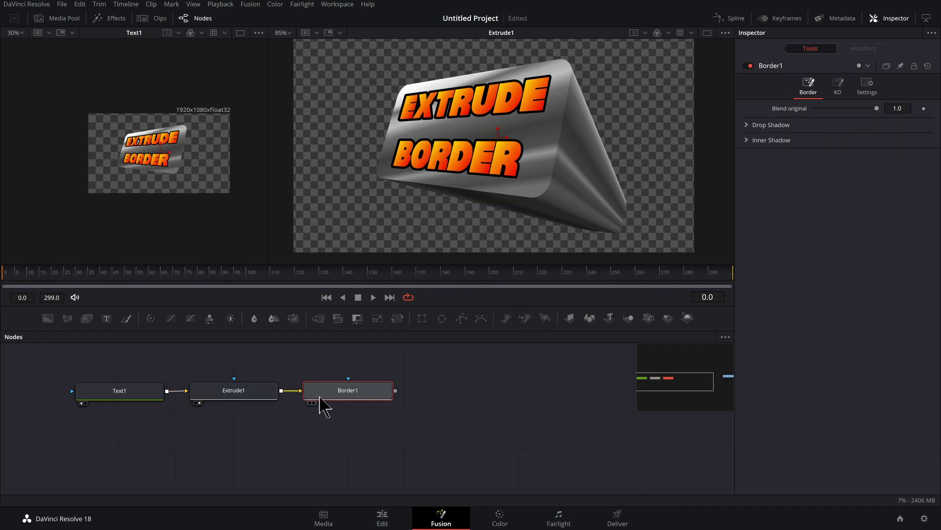
{"action": "key", "text": "2"}
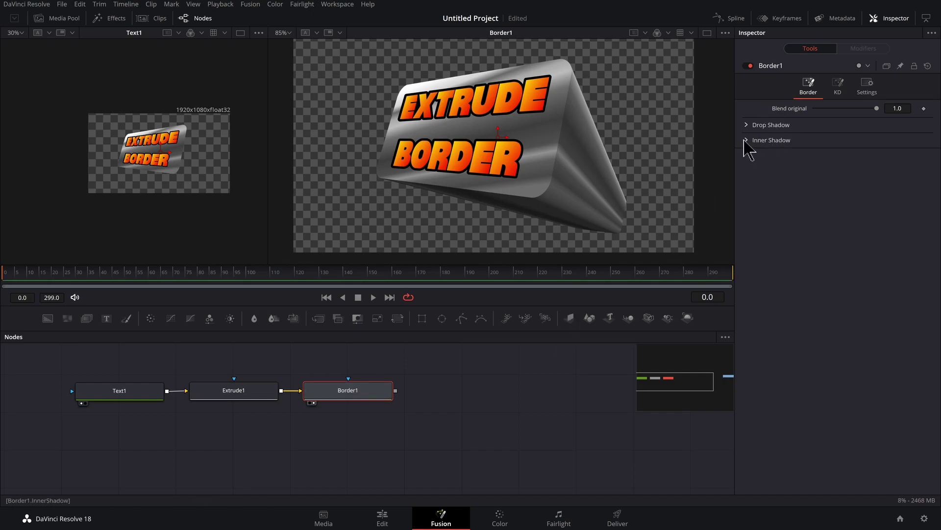
Enable Border1's inner shadow and colour it yellow-orange
{"action": "left_click", "coordinate": [746, 140]}
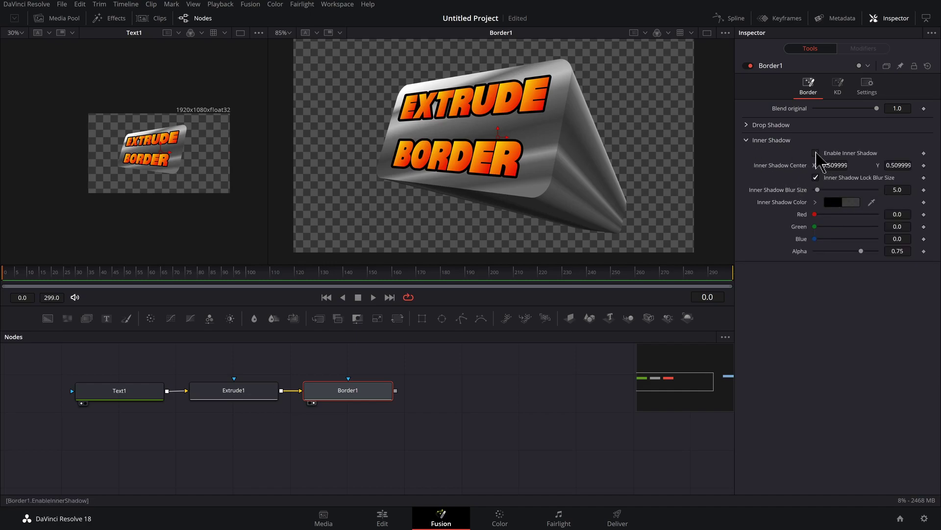
{"action": "left_click", "coordinate": [816, 154]}
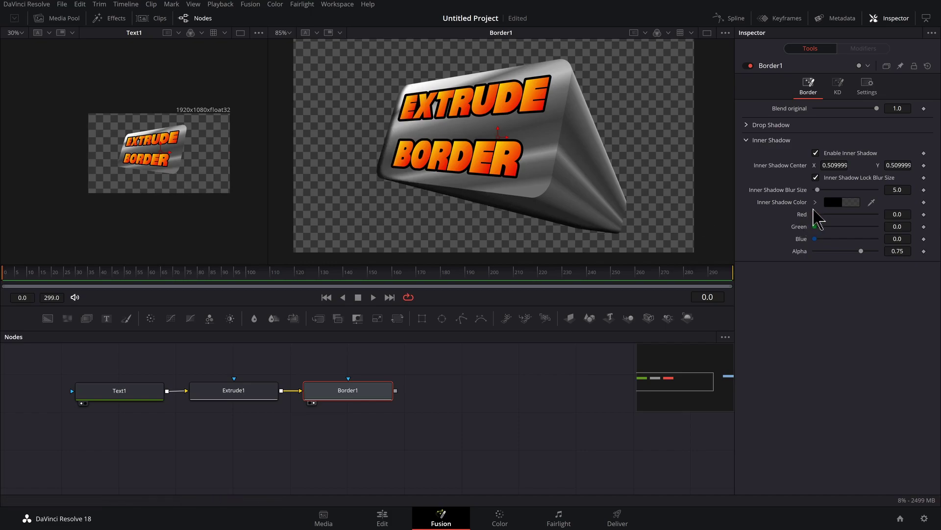
{"action": "left_click", "coordinate": [815, 202]}
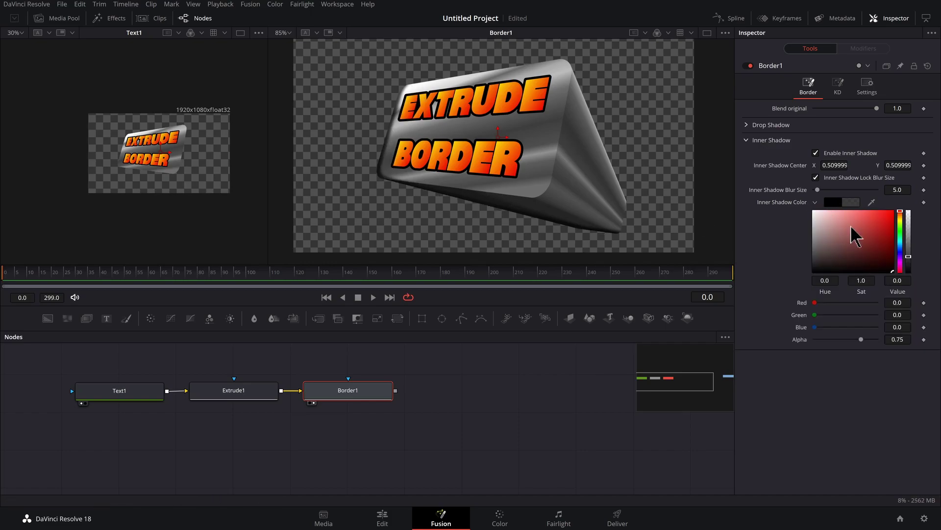
{"action": "left_click_drag", "start_coordinate": [880, 246], "coordinate": [901, 220]}
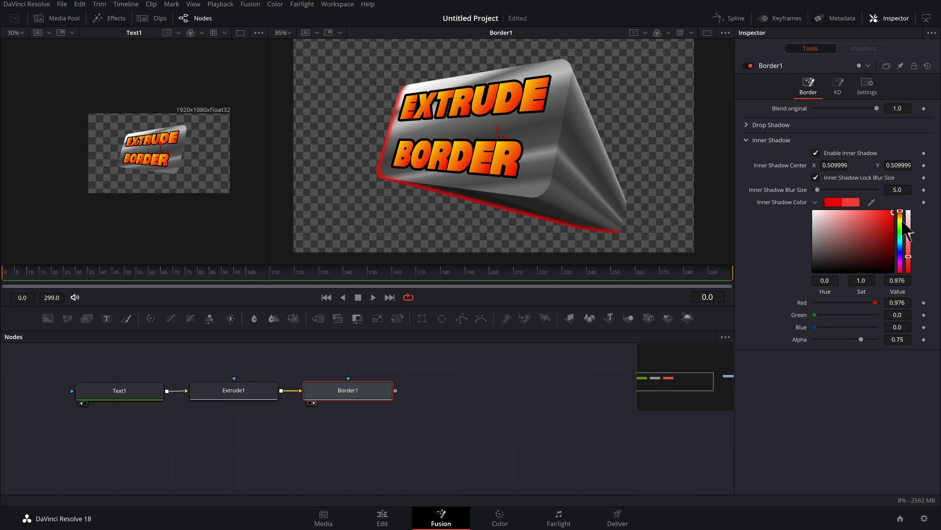
{"action": "left_click", "coordinate": [900, 218]}
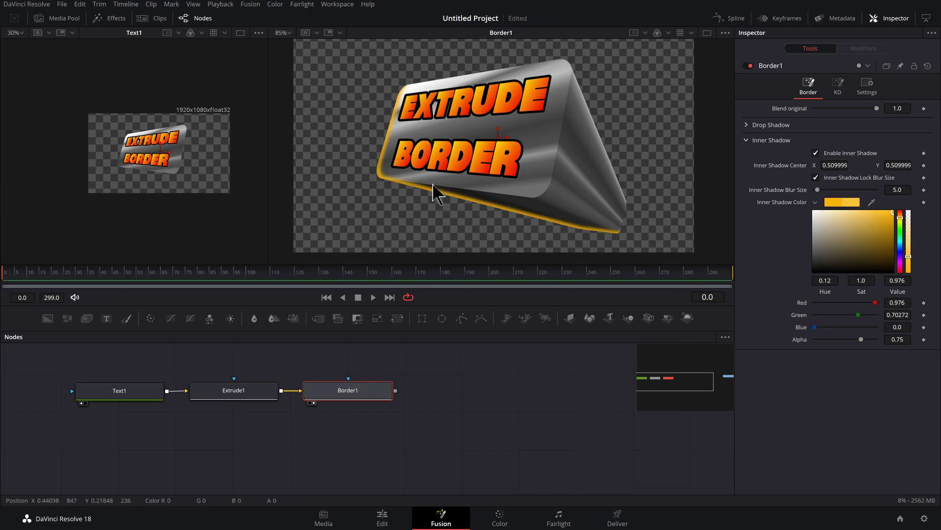
Shift Extrude1 and Border1 right, then insert Border1 between Text1 and Extrude1
{"action": "left_click_drag", "start_coordinate": [217, 366], "coordinate": [392, 451]}
{"action": "left_click_drag", "start_coordinate": [341, 392], "coordinate": [500, 393]}
{"action": "left_click", "coordinate": [530, 421]}
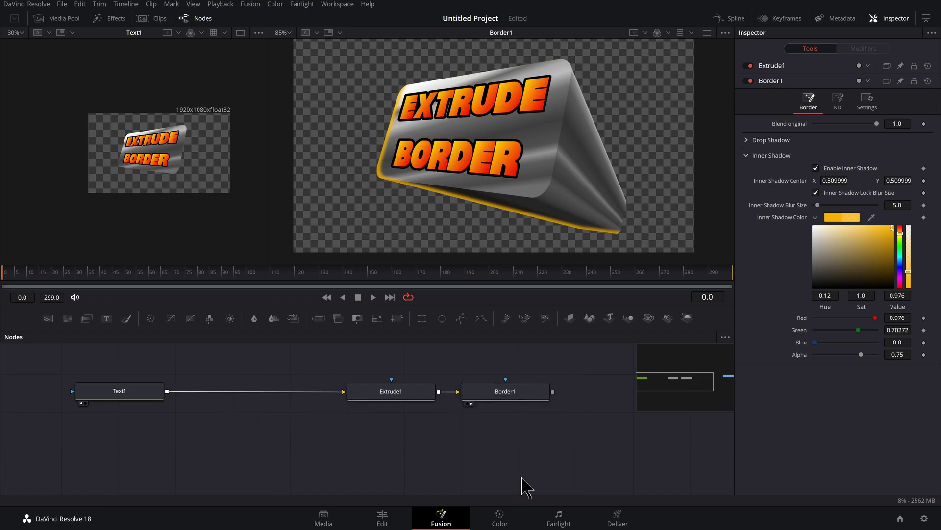
{"action": "left_click_drag", "start_coordinate": [516, 391], "coordinate": [254, 391]}
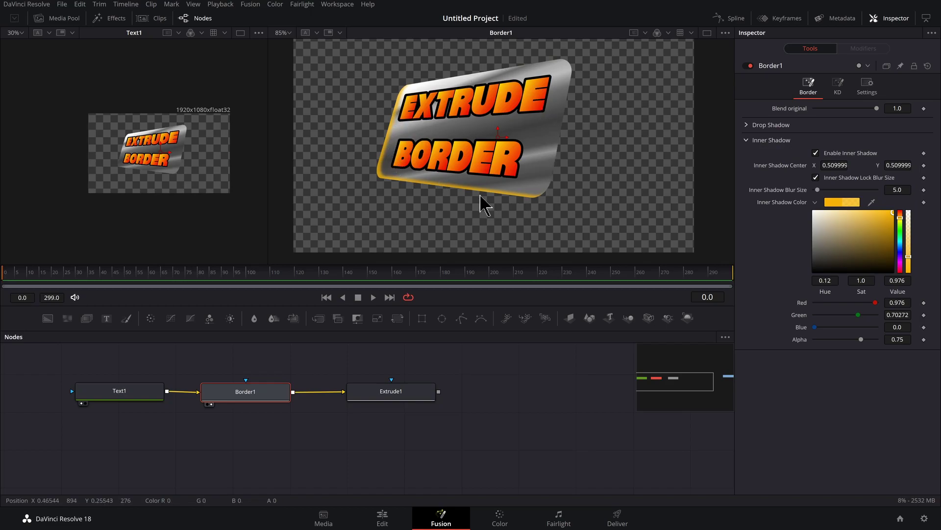
Recentre Border1's inner shadow near 0.503, 0.493 and raise its blur size to 13.4
{"action": "left_click_drag", "start_coordinate": [427, 395], "coordinate": [435, 399]}
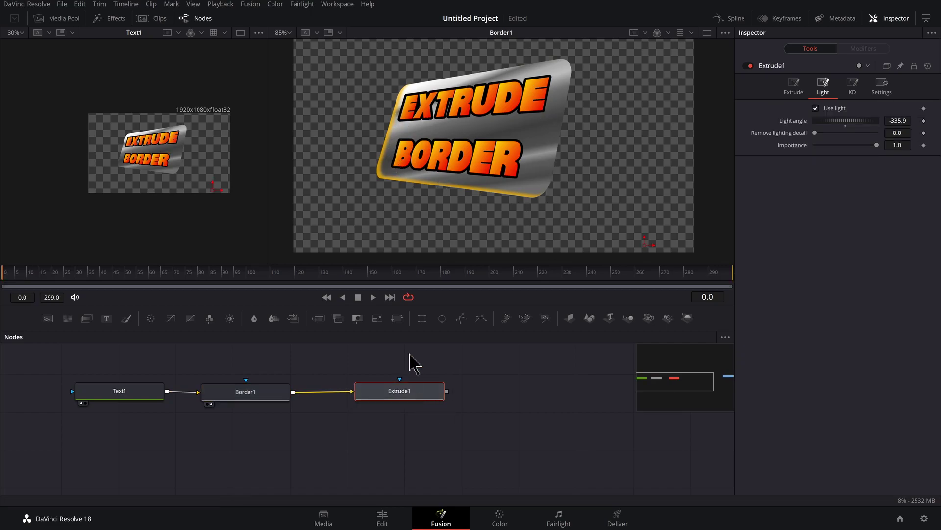
{"action": "left_click", "coordinate": [276, 395]}
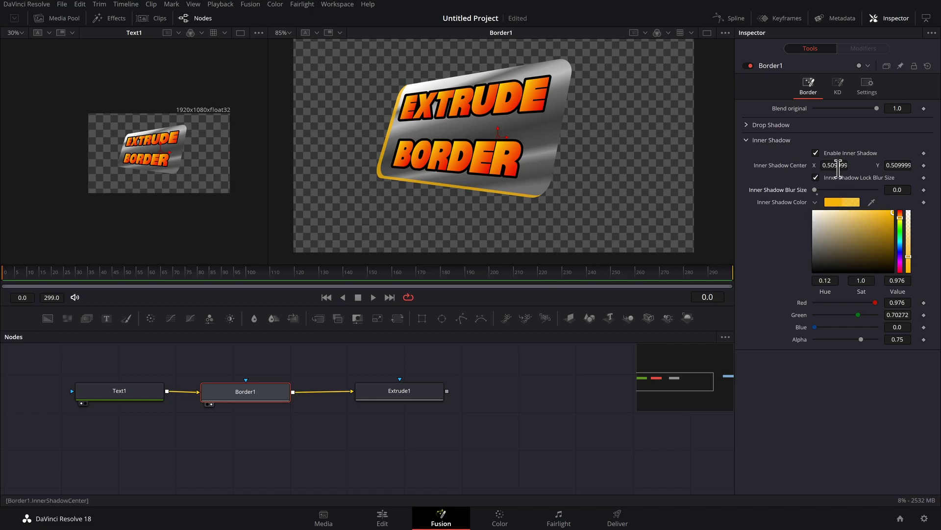
{"action": "left_click_drag", "start_coordinate": [838, 167], "coordinate": [359, 167]}
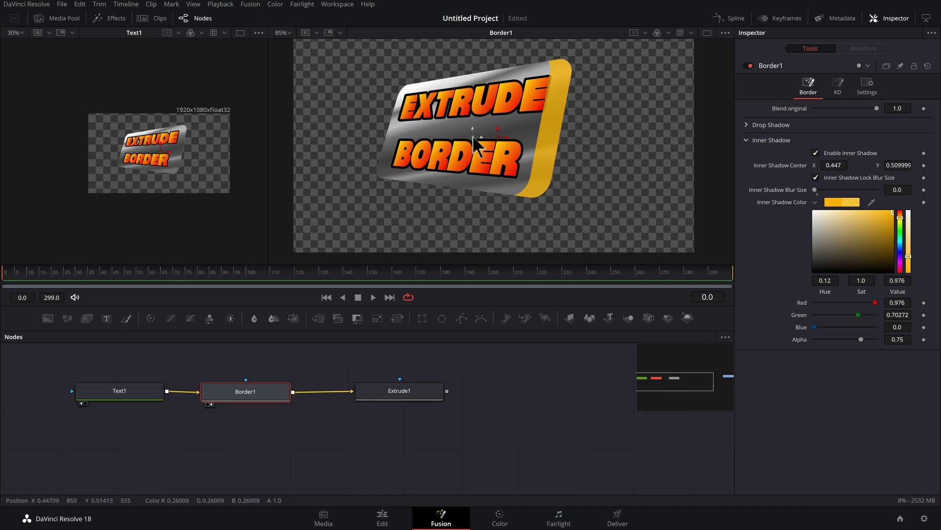
{"action": "left_click_drag", "start_coordinate": [476, 133], "coordinate": [487, 148]}
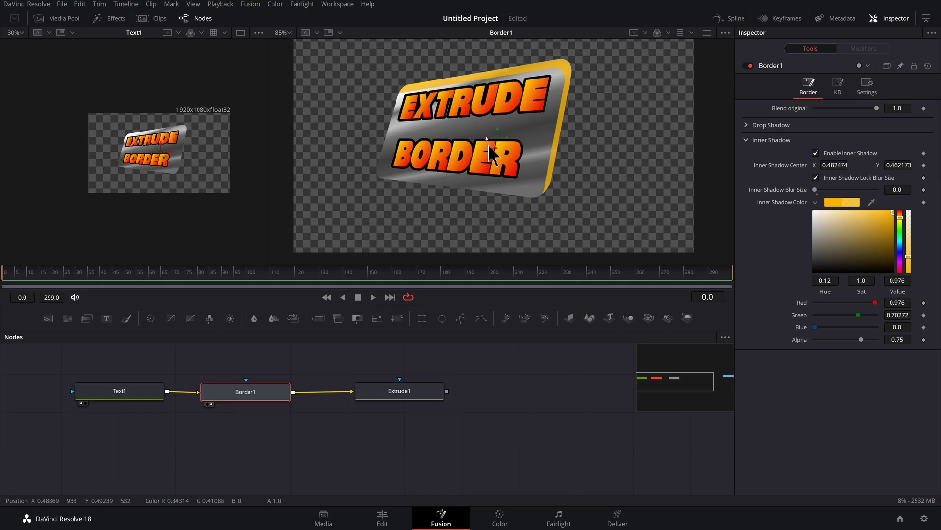
{"action": "left_click_drag", "start_coordinate": [487, 150], "coordinate": [486, 199]}
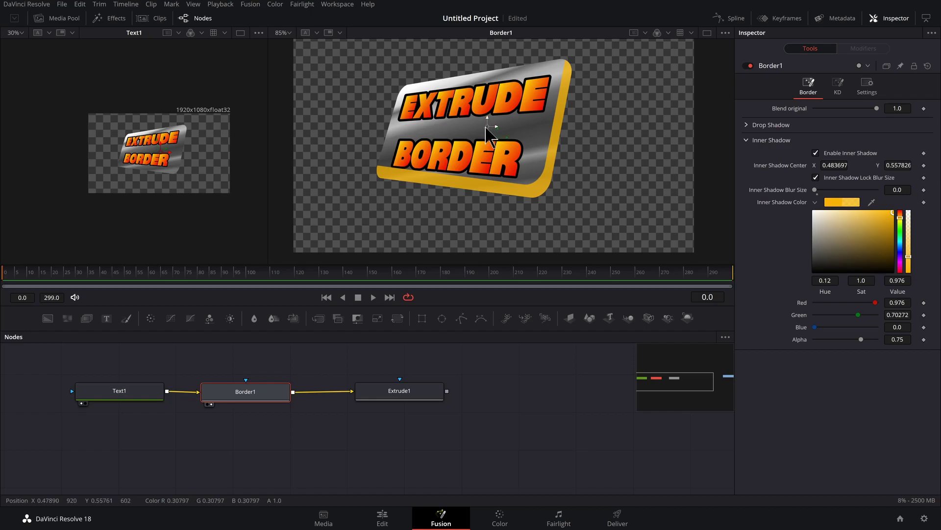
{"action": "left_click_drag", "start_coordinate": [487, 128], "coordinate": [462, 159]}
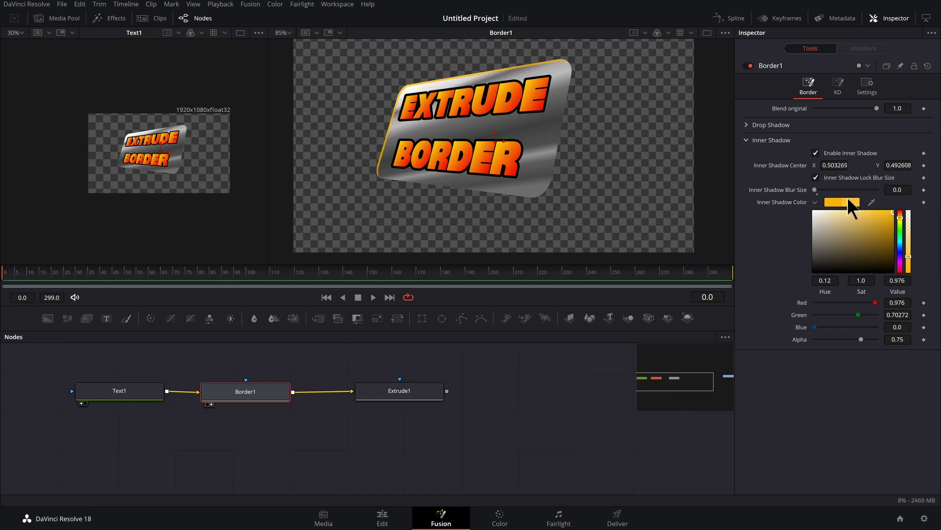
{"action": "left_click_drag", "start_coordinate": [816, 190], "coordinate": [815, 190]}
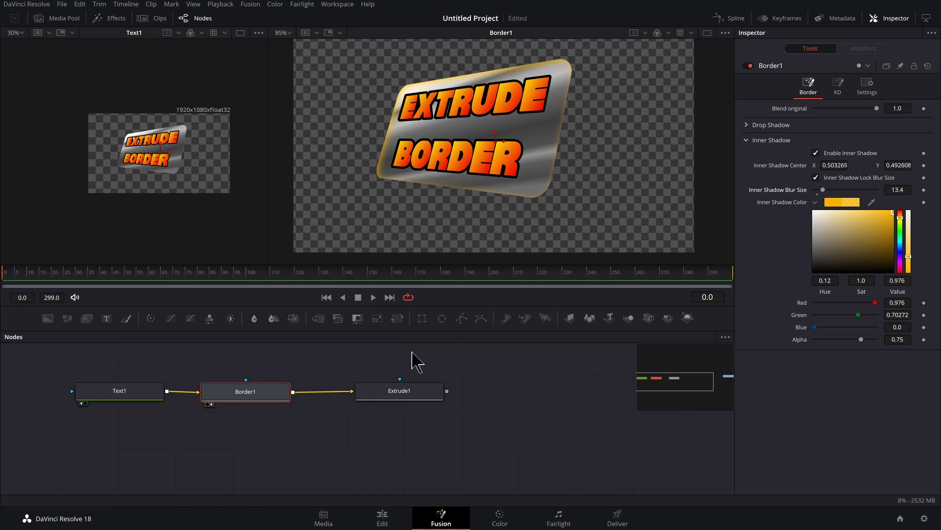
Paste a copy of Border1, named Border1_1, in front of Extrude1 and view it
{"action": "left_click", "coordinate": [414, 392]}
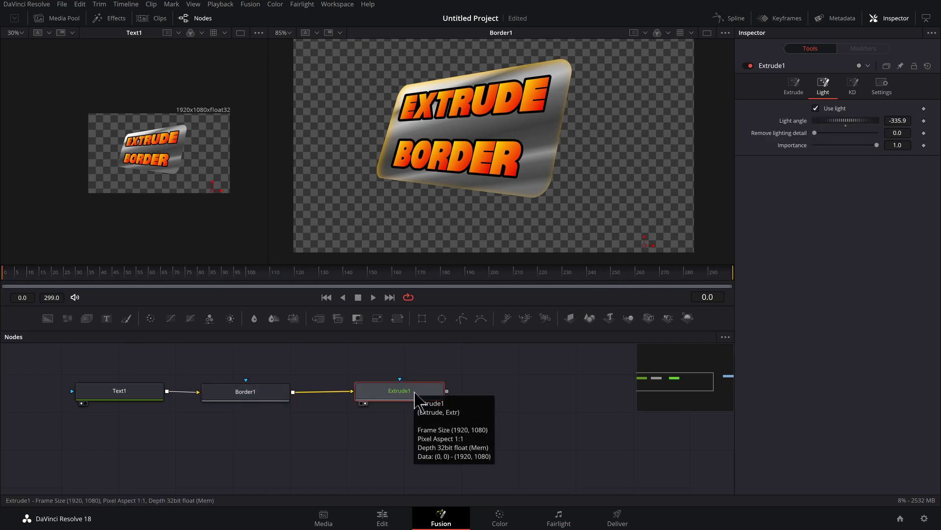
{"action": "key", "text": "2"}
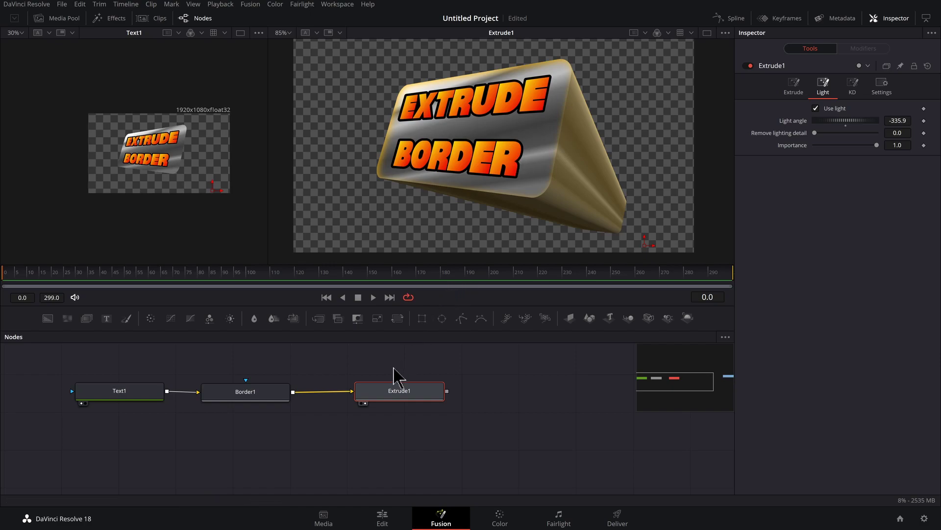
{"action": "left_click_drag", "start_coordinate": [411, 397], "coordinate": [467, 396]}
{"action": "left_click", "coordinate": [265, 396]}
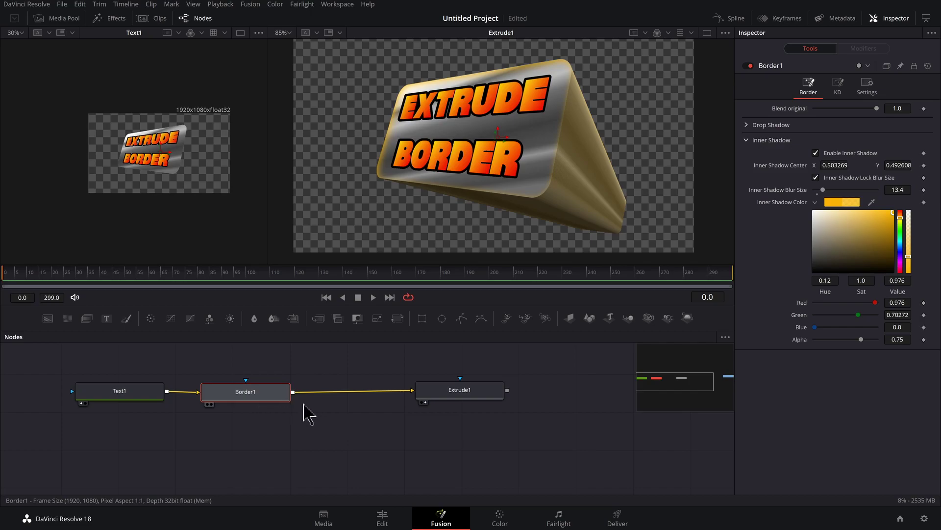
{"action": "key", "text": "ctrl+v"}
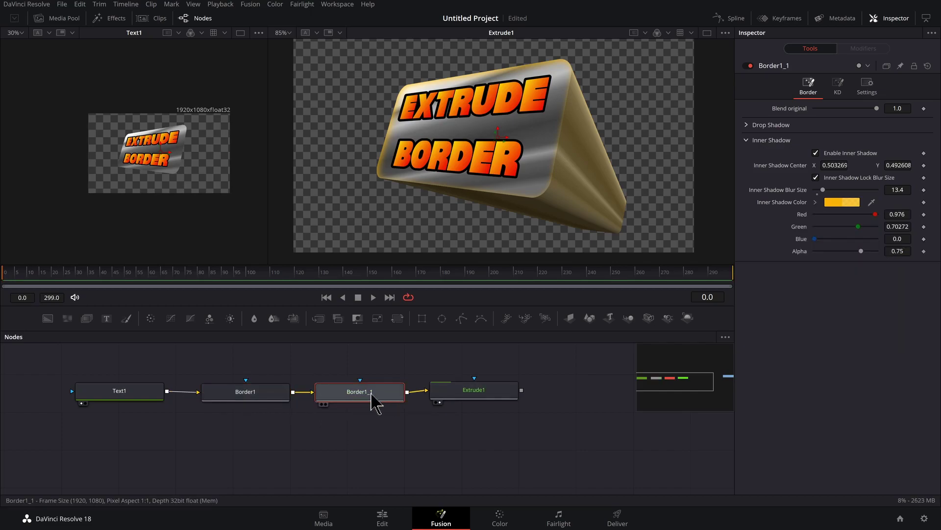
{"action": "key", "text": "2"}
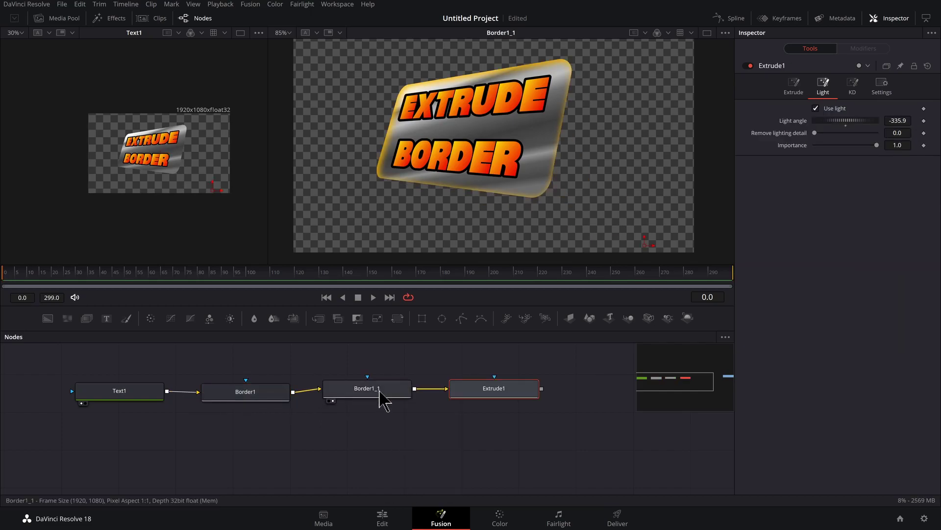
{"action": "left_click_drag", "start_coordinate": [382, 402], "coordinate": [389, 400]}
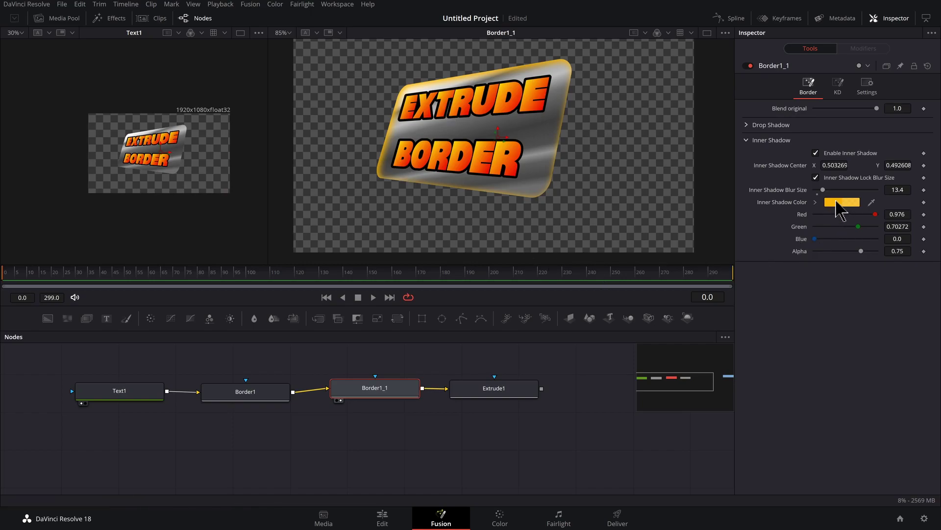
Make Border1_1's inner shadow red with a 51.2 blur and shifted centre, then view Extrude1
{"action": "left_click", "coordinate": [815, 202]}
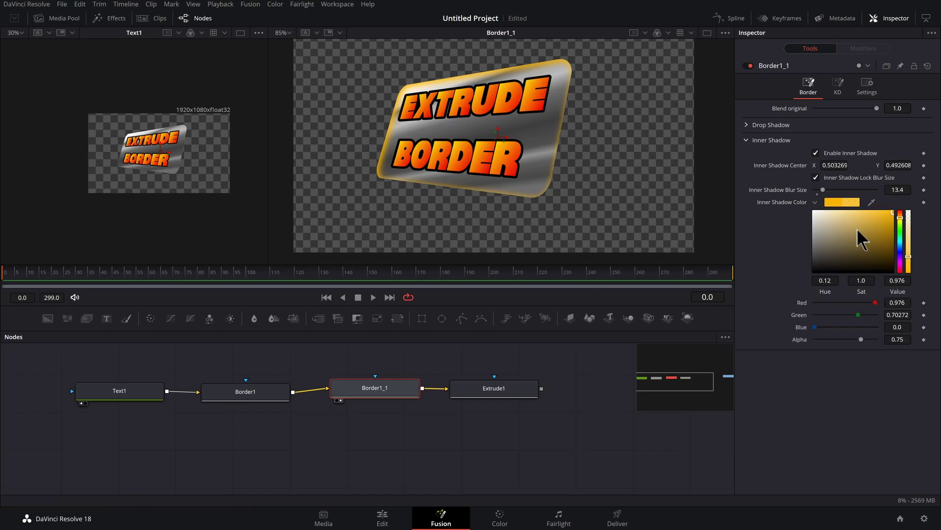
{"action": "left_click_drag", "start_coordinate": [900, 217], "coordinate": [901, 211]}
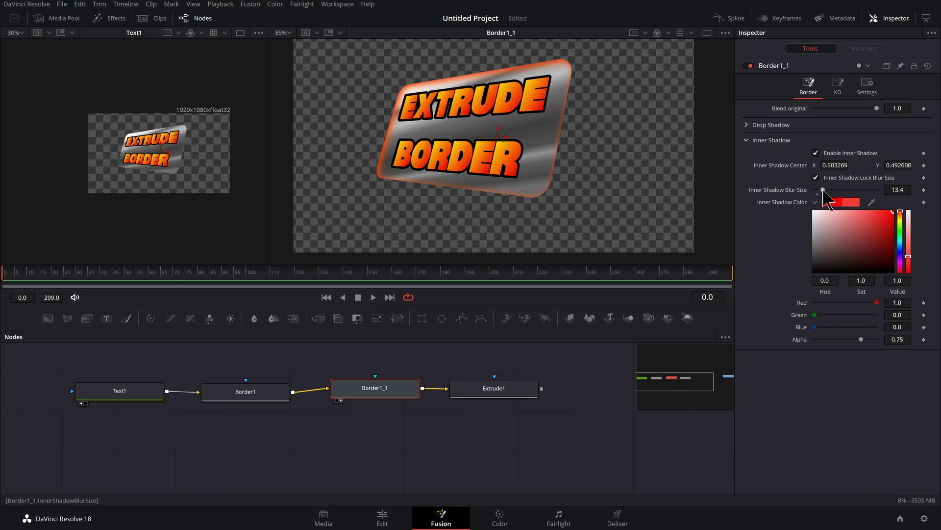
{"action": "left_click_drag", "start_coordinate": [823, 191], "coordinate": [790, 200]}
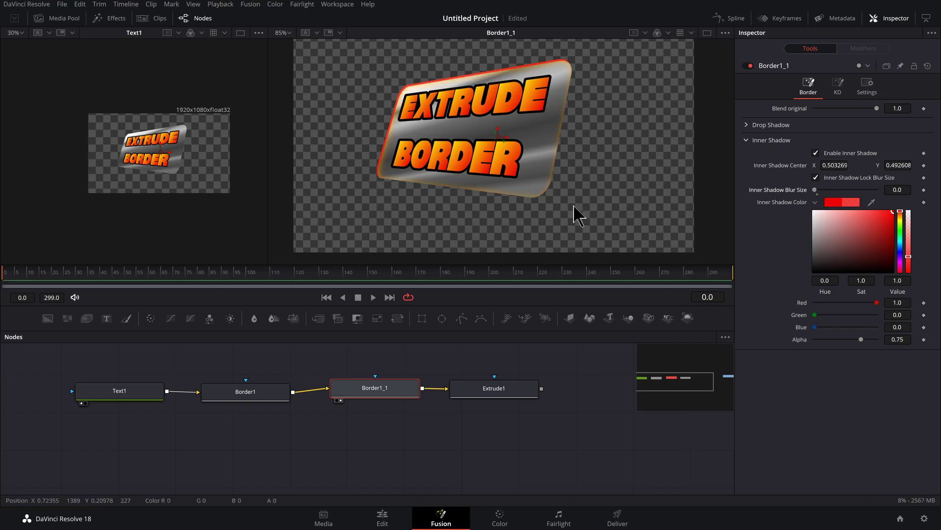
{"action": "mouse_move", "coordinate": [494, 147]}
{"action": "left_mouse_down"}
{"action": "mouse_move", "coordinate": [500, 154]}
{"action": "mouse_move", "coordinate": [487, 131]}
{"action": "left_mouse_up"}
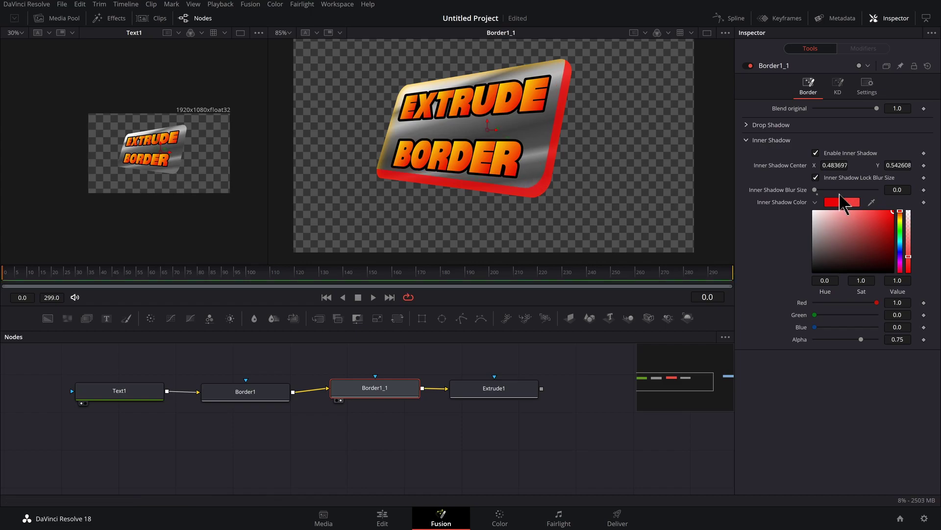
{"action": "left_click_drag", "start_coordinate": [815, 189], "coordinate": [848, 190]}
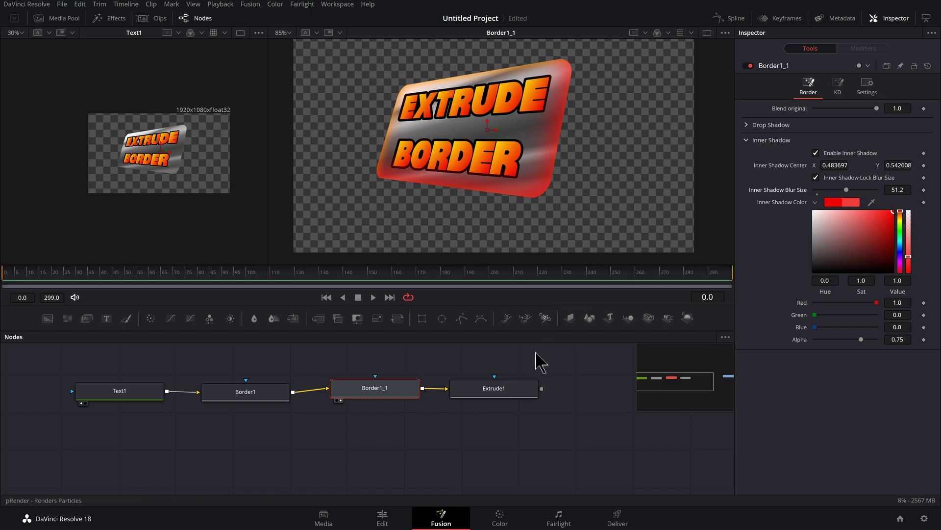
{"action": "left_click", "coordinate": [513, 390]}
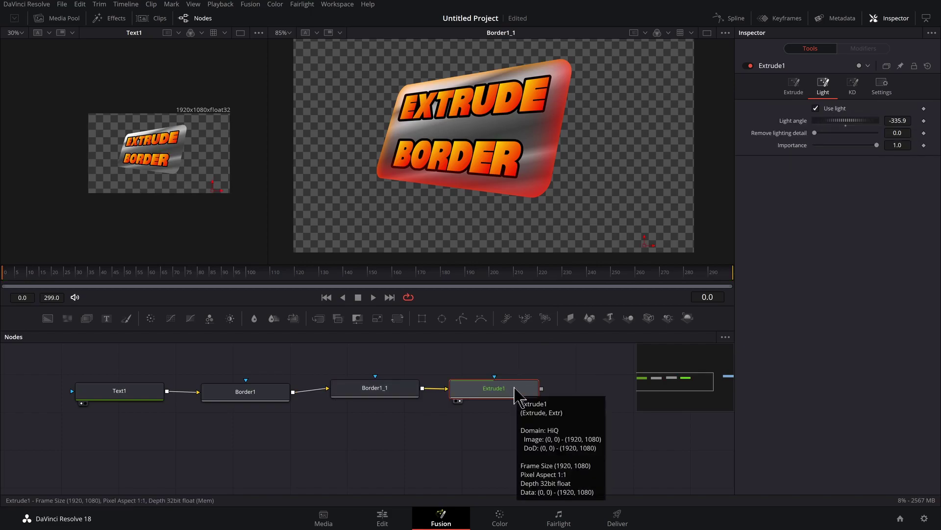
{"action": "key", "text": "2"}
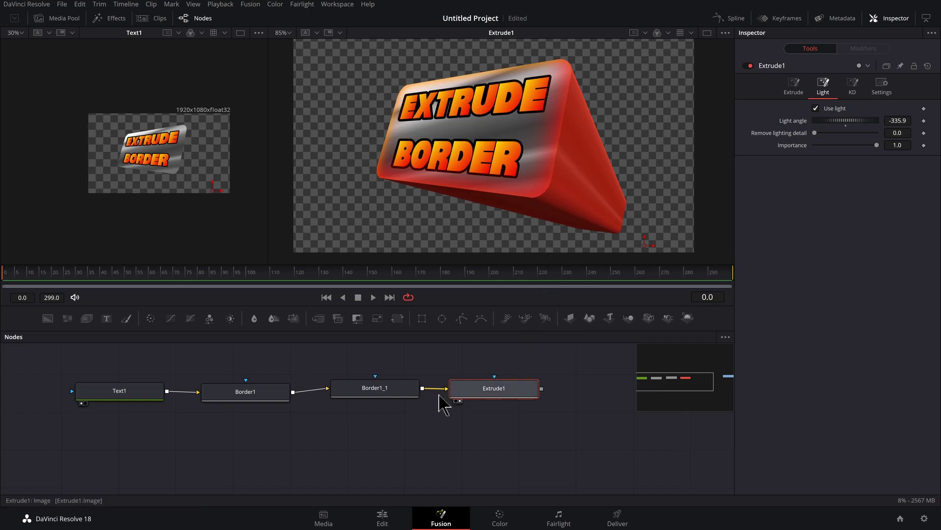
Place Border1_1 after Extrude1, wire Extrude1 into it, and view Border1_1
{"action": "left_click_drag", "start_coordinate": [385, 398], "coordinate": [622, 395]}
{"action": "left_click_drag", "start_coordinate": [382, 390], "coordinate": [479, 420]}
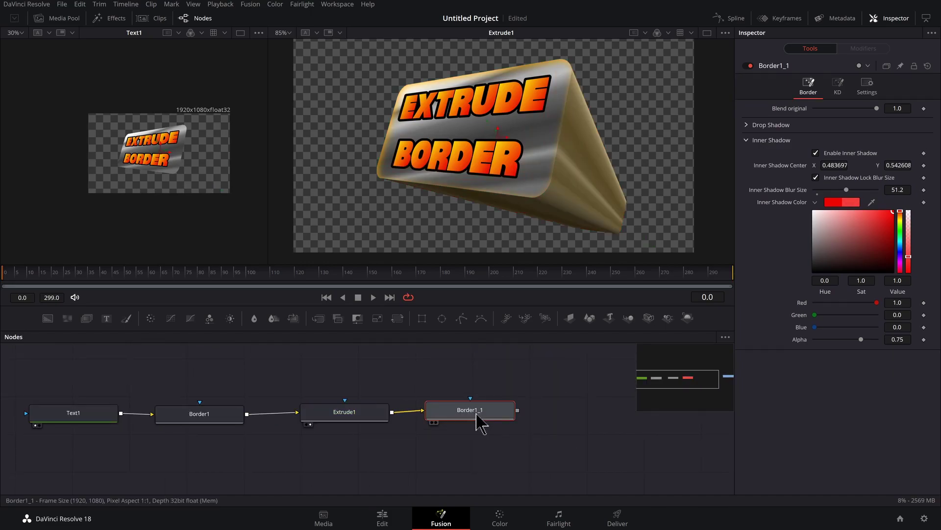
{"action": "key", "text": "2"}
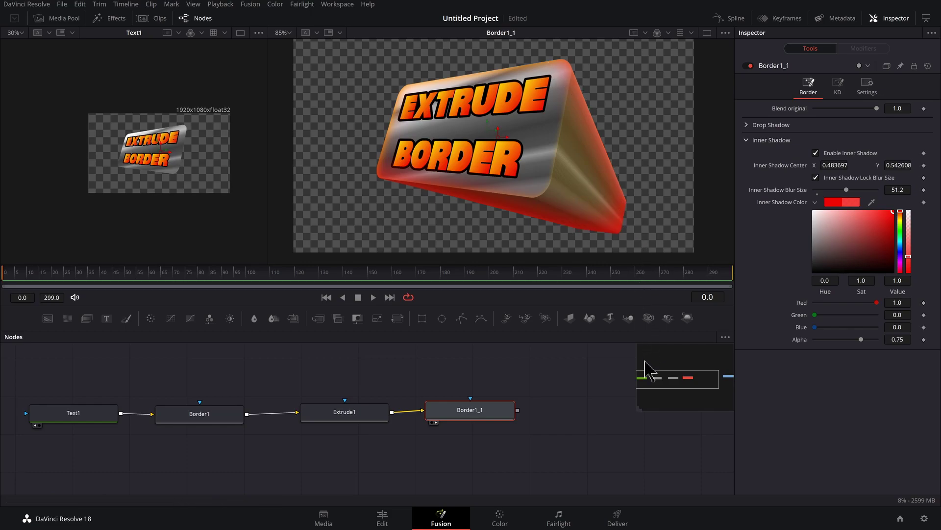
Recentre Border1's inner shadow at X 0.513226, Y 0.484522
{"action": "left_click_drag", "start_coordinate": [205, 420], "coordinate": [212, 414]}
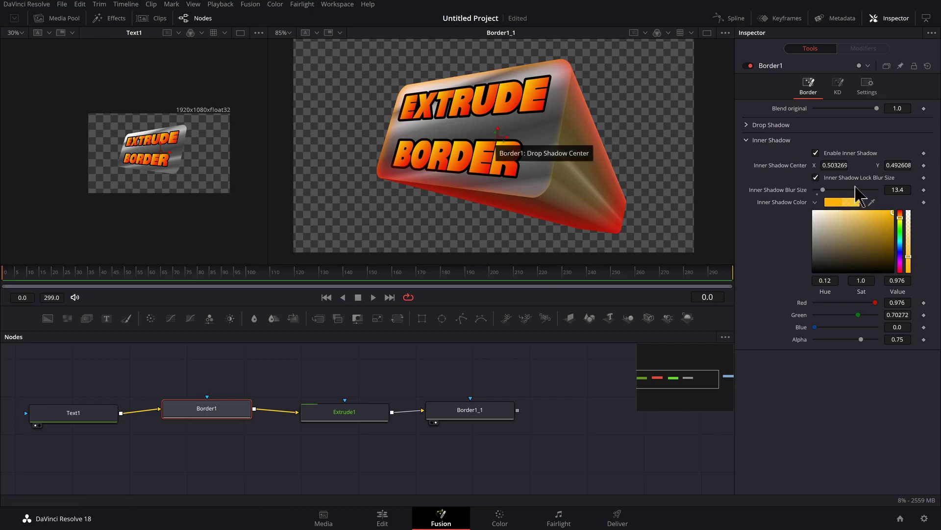
{"action": "key", "text": "ctrl+z"}
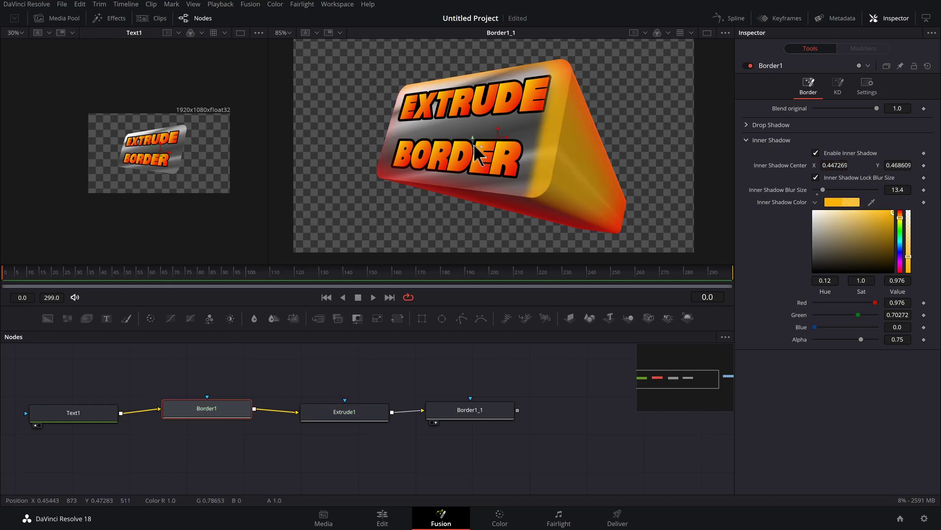
{"action": "key", "text": "ctrl+z"}
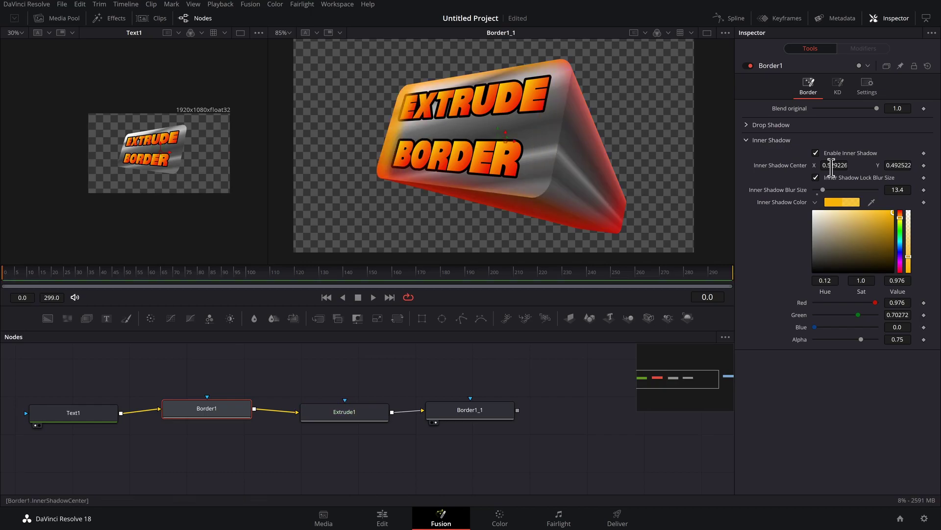
{"action": "left_click_drag", "start_coordinate": [831, 165], "coordinate": [841, 165]}
{"action": "mouse_move", "coordinate": [904, 166]}
{"action": "left_mouse_down"}
{"action": "mouse_move", "coordinate": [896, 166]}
{"action": "mouse_move", "coordinate": [918, 169]}
{"action": "mouse_move", "coordinate": [895, 169]}
{"action": "left_mouse_up"}
Change Border1's inner shadow colour to cyan at full 1.0 alpha
{"action": "left_click_drag", "start_coordinate": [900, 219], "coordinate": [904, 245]}
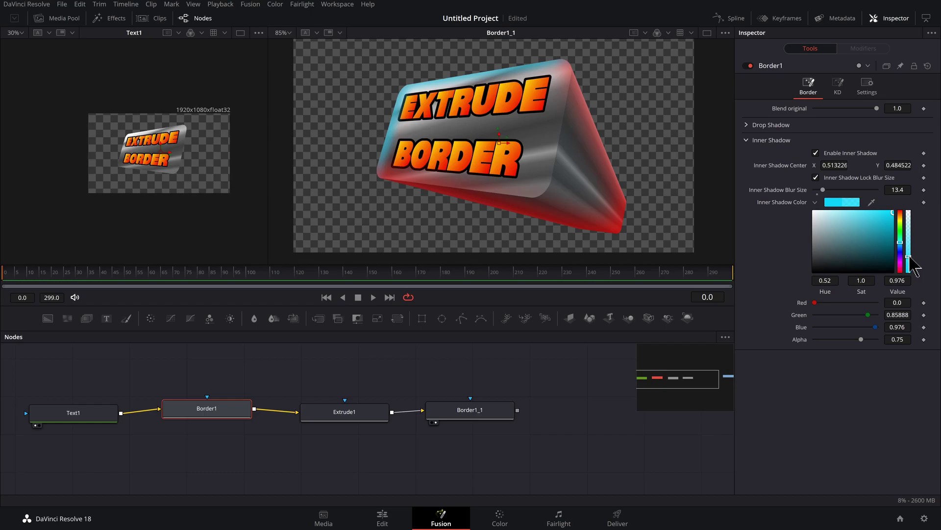
{"action": "left_click_drag", "start_coordinate": [909, 257], "coordinate": [909, 233]}
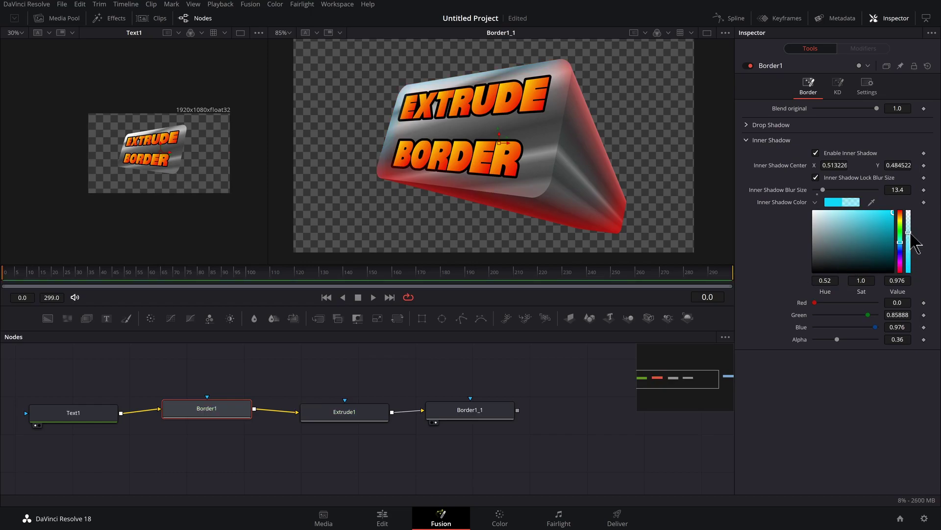
{"action": "key", "text": "ctrl+z"}
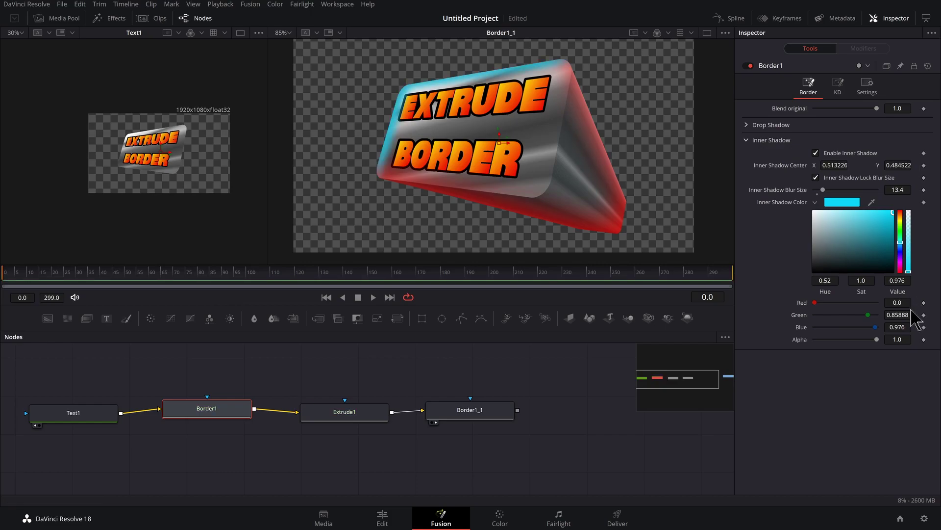
{"action": "left_click_drag", "start_coordinate": [872, 202], "coordinate": [378, 414]}
Shorten Extrude1's extrusion length below 3.0
{"action": "left_click", "coordinate": [381, 415]}
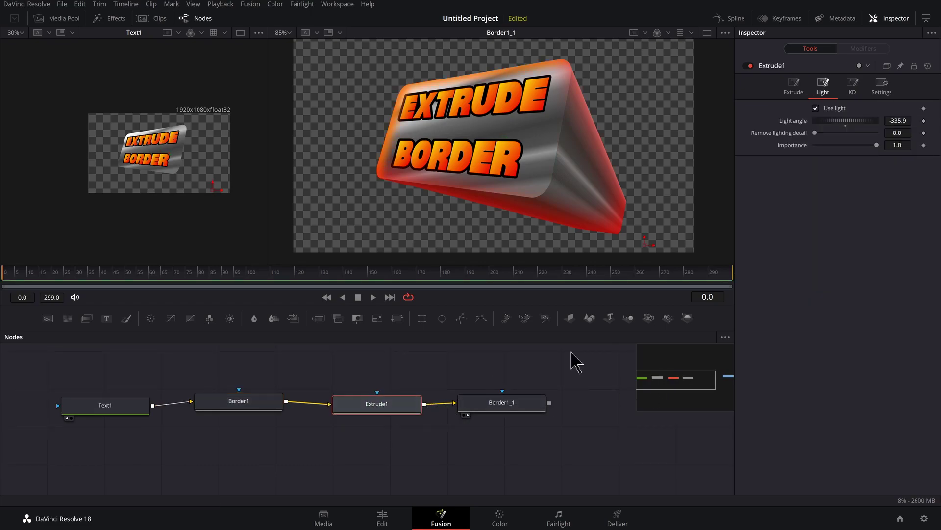
{"action": "left_click", "coordinate": [794, 83]}
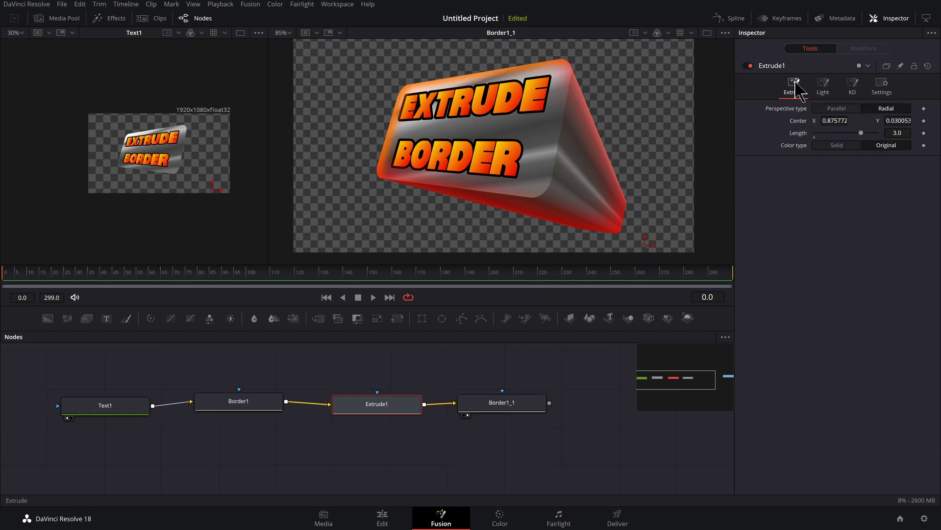
{"action": "left_click_drag", "start_coordinate": [861, 132], "coordinate": [837, 131]}
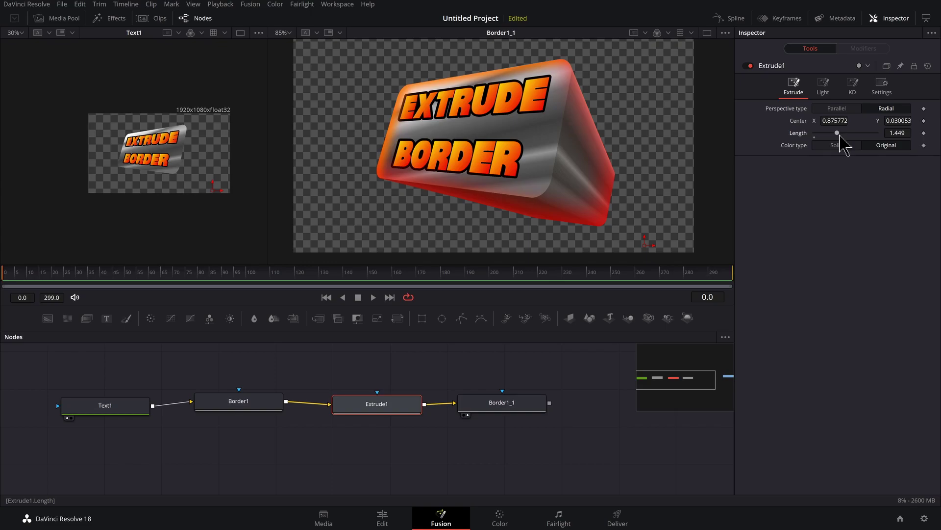
Rotate Text1's layout to Y 67.8
{"action": "left_click", "coordinate": [110, 407]}
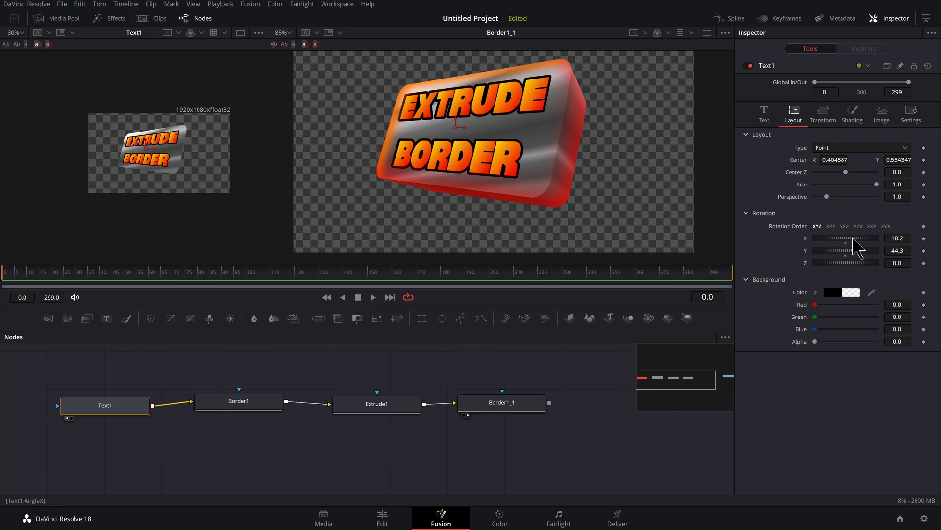
{"action": "left_click_drag", "start_coordinate": [859, 255], "coordinate": [733, 225]}
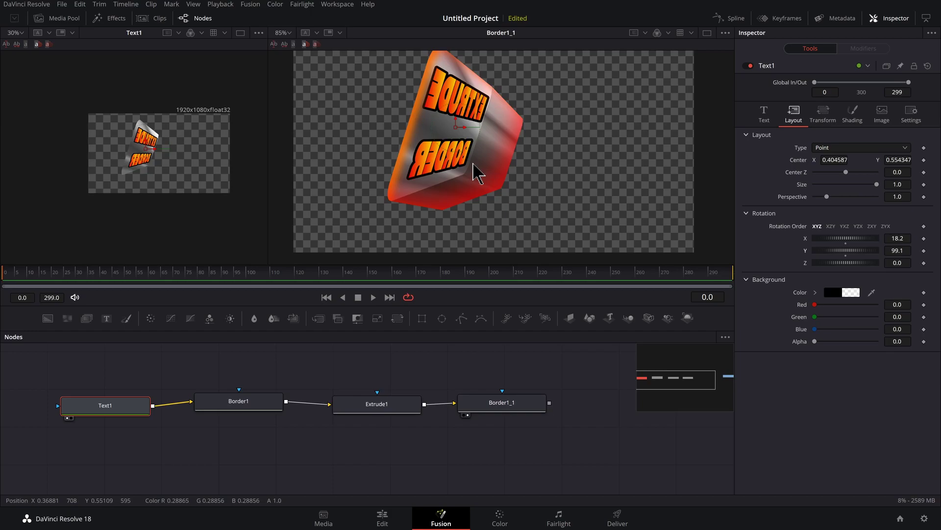
{"action": "left_click_drag", "start_coordinate": [844, 251], "coordinate": [852, 251]}
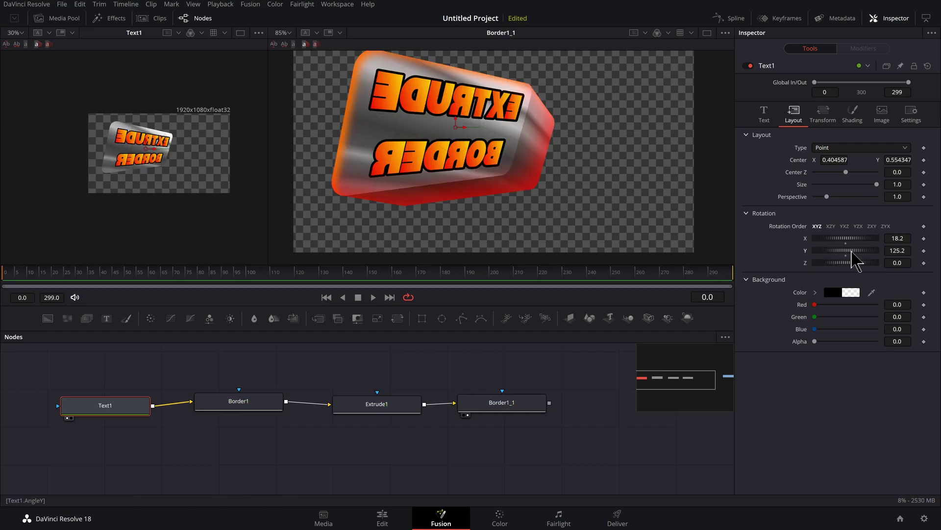
{"action": "left_click_drag", "start_coordinate": [853, 259], "coordinate": [836, 259]}
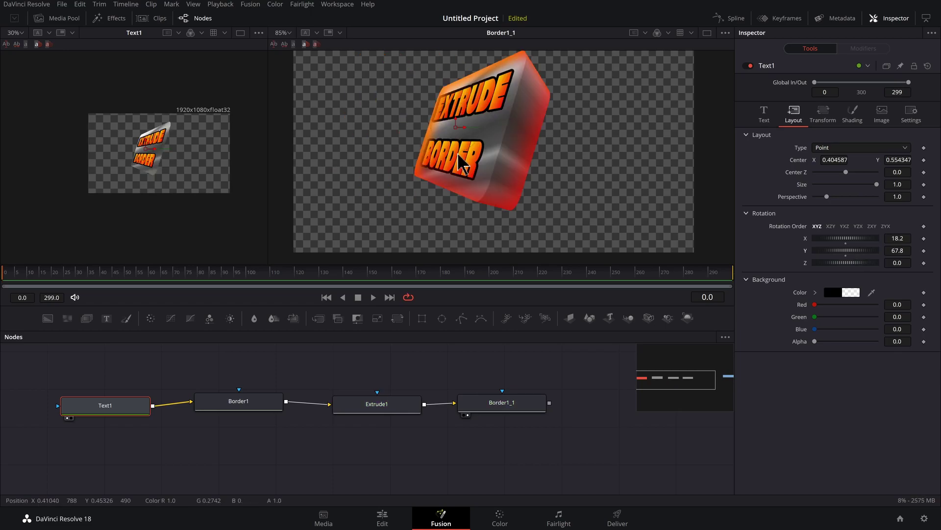